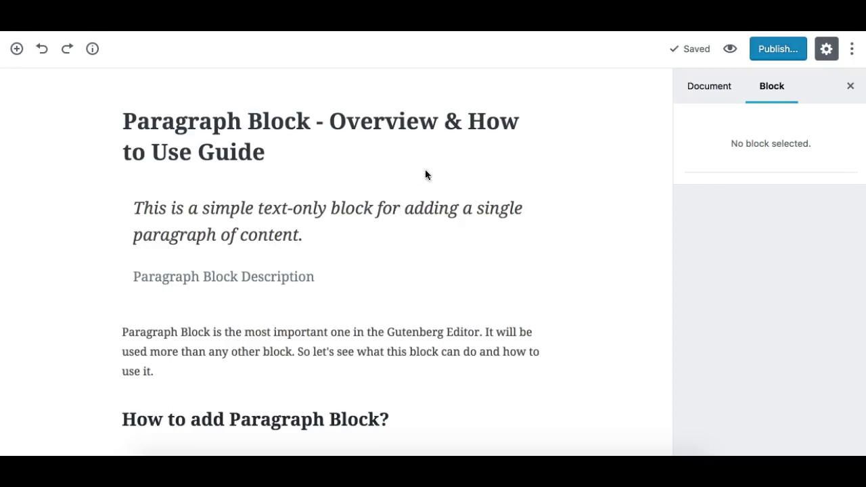
- Select the intro paragraph block and scroll down the post
{"action": "left_click", "coordinate": [313, 343]}
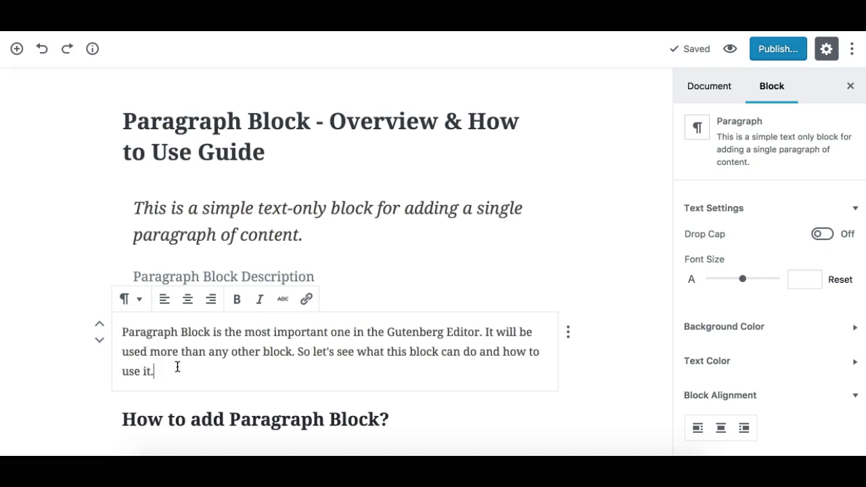
{"action": "scroll", "coordinate": [184, 380], "scroll_direction": "down", "scroll_amount": 5}
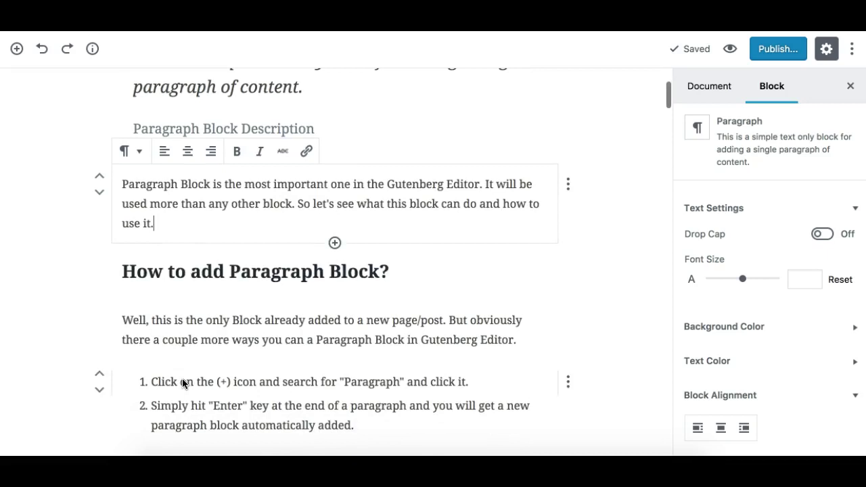
{"action": "scroll", "coordinate": [229, 324], "scroll_direction": "down", "scroll_amount": 2}
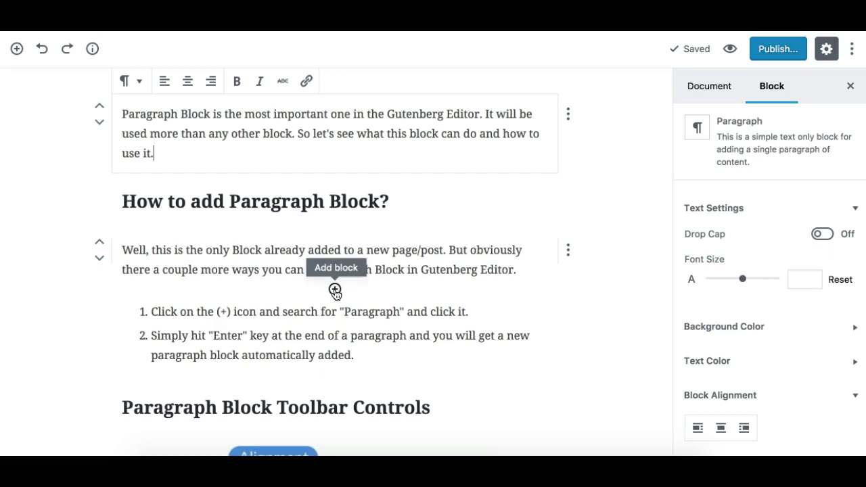
- Insert an empty Paragraph block between the paragraph and the list, then delete it
{"action": "left_click", "coordinate": [17, 52]}
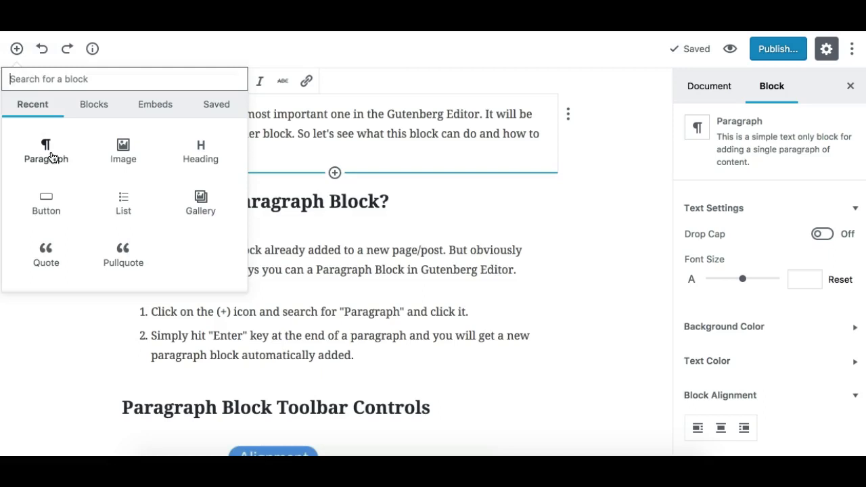
{"action": "left_click", "coordinate": [334, 289]}
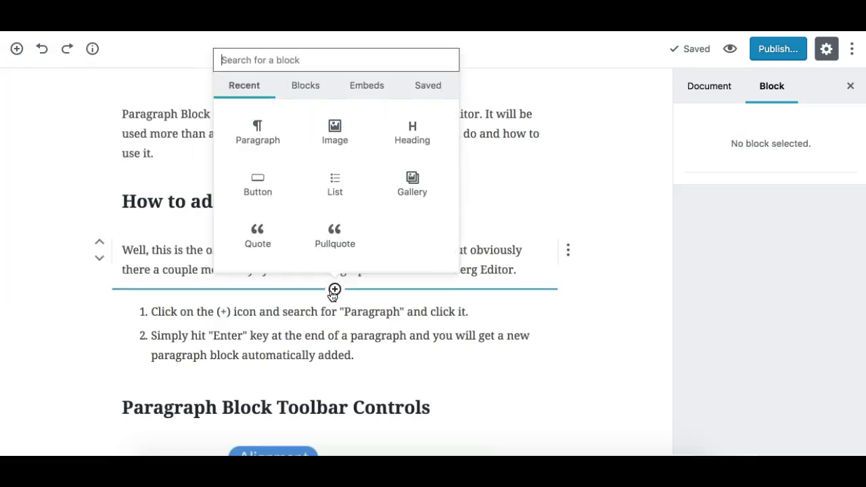
{"action": "left_click", "coordinate": [257, 132]}
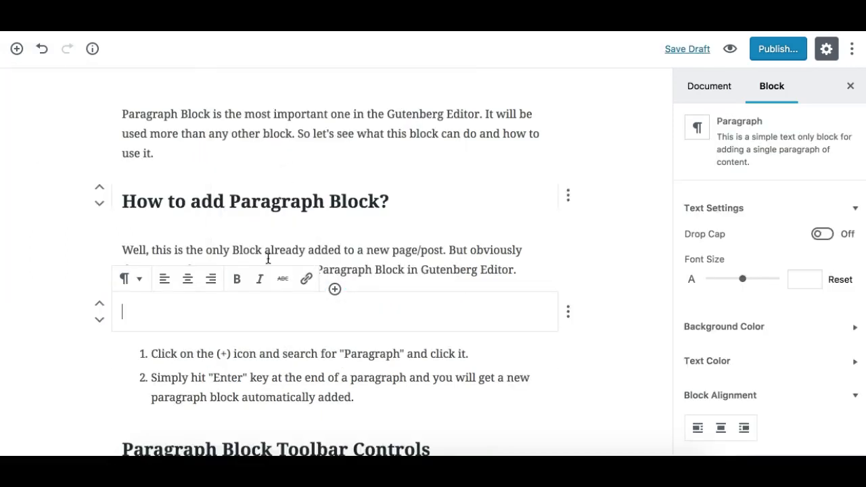
{"action": "left_click", "coordinate": [570, 311]}
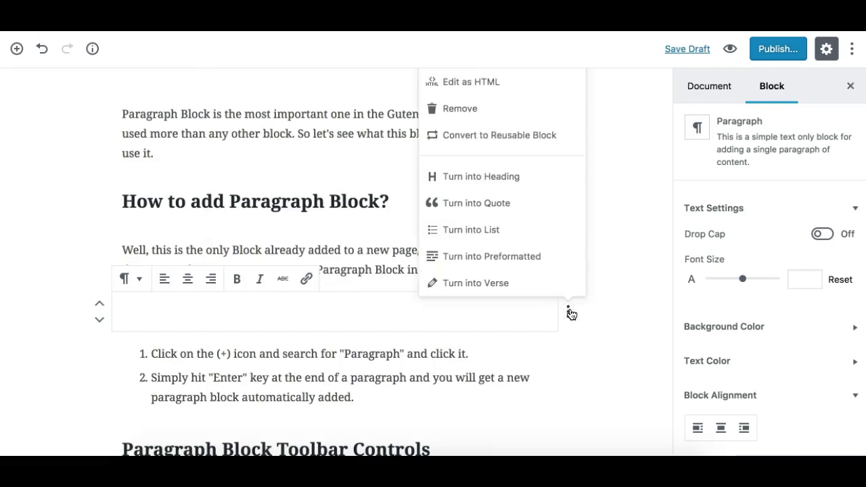
{"action": "left_click", "coordinate": [505, 118]}
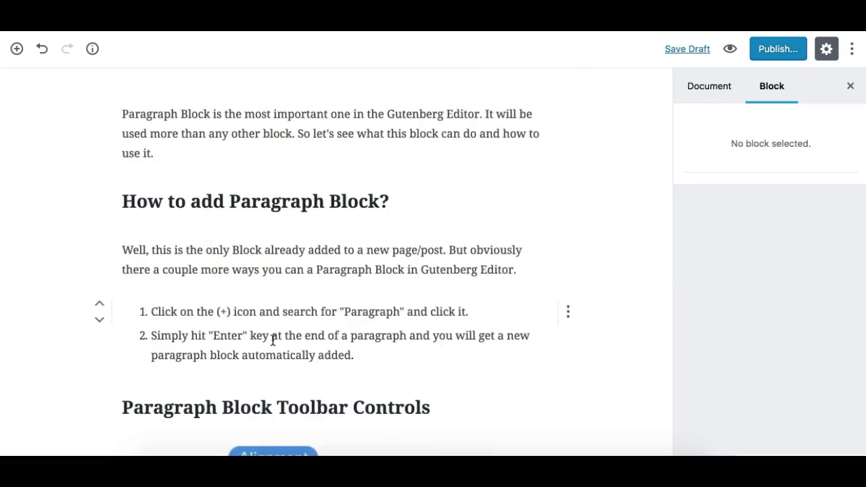
- Start a new paragraph after the numbered list with test text 'asjdbsajkdb'
{"action": "left_click", "coordinate": [244, 335]}
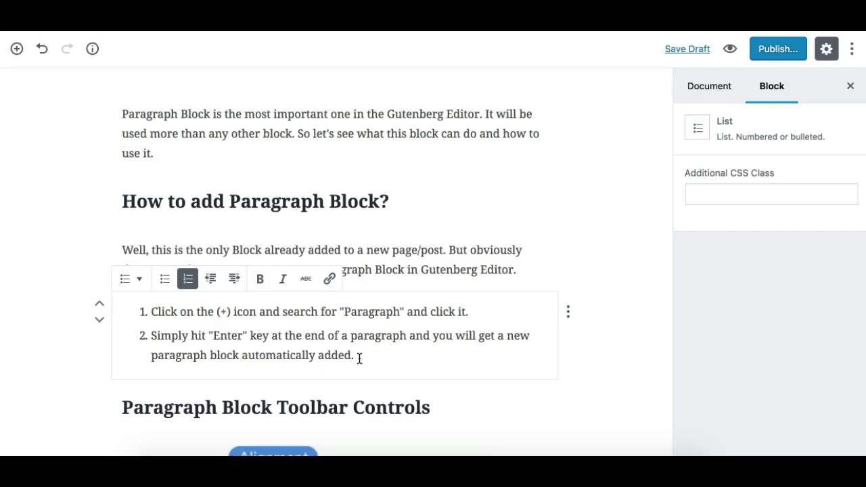
{"action": "left_click", "coordinate": [363, 355]}
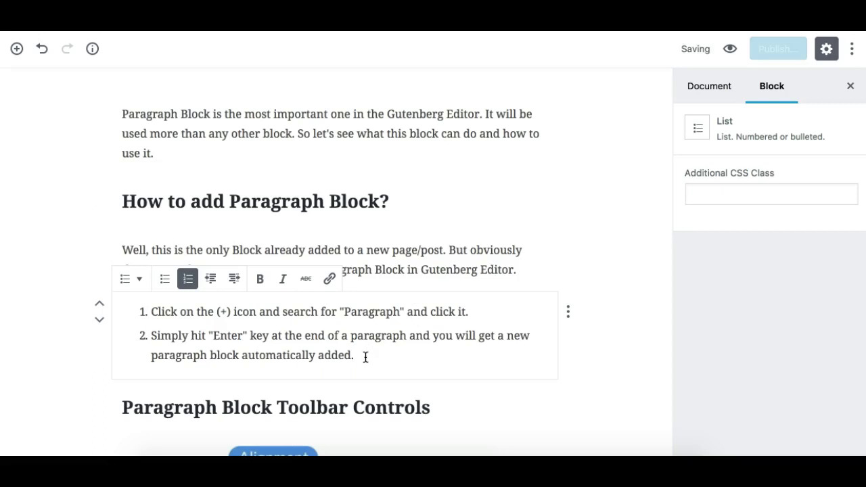
{"action": "key", "text": "Return"}
{"action": "key", "text": "Return"}
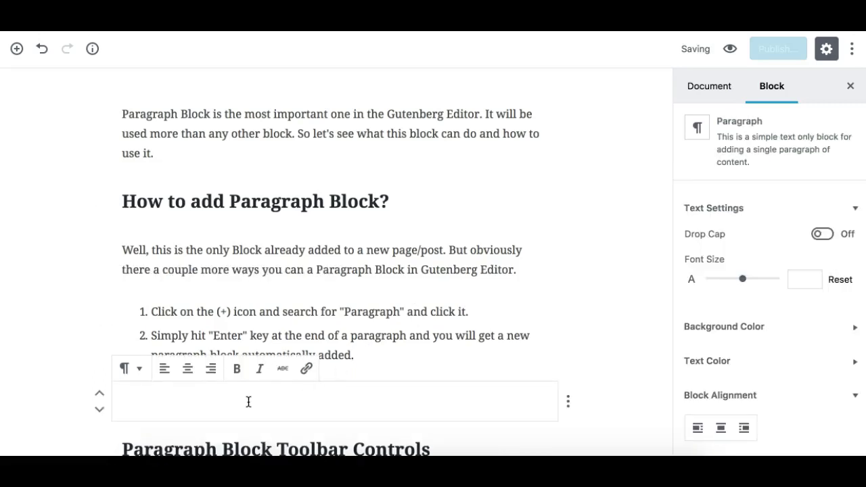
{"action": "type", "text": "asjdbsajkdb"}
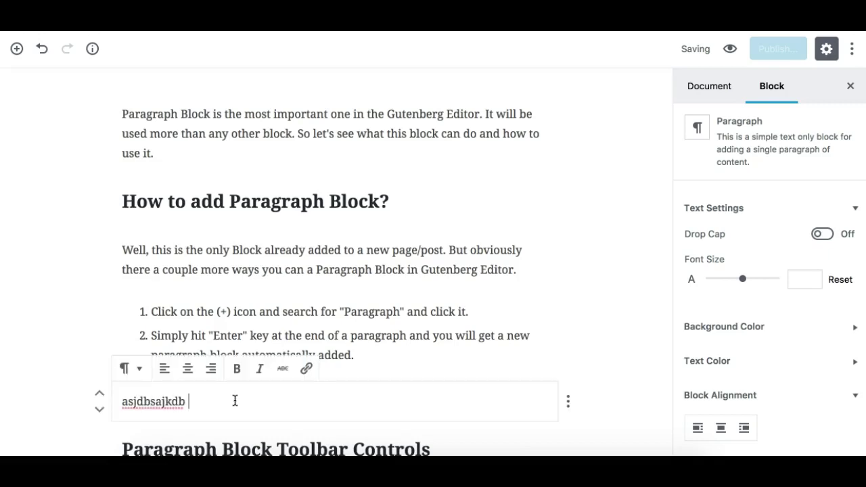
{"action": "key", "text": "ctrl+a"}
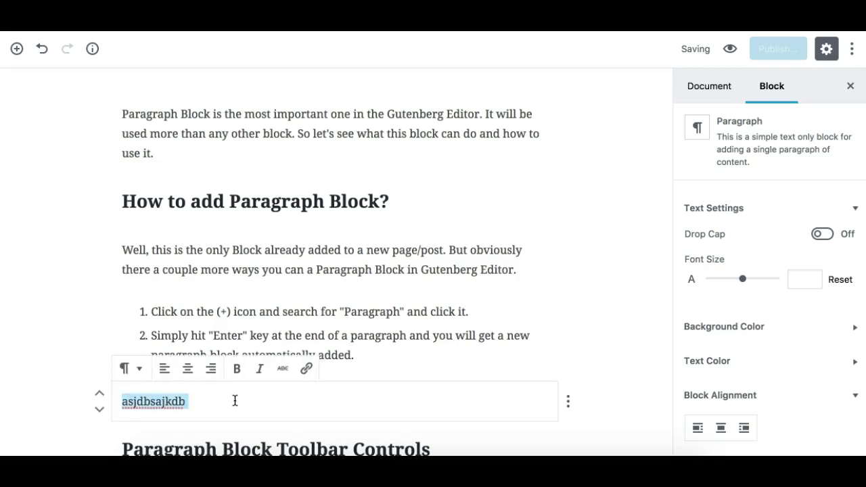
{"action": "left_click", "coordinate": [201, 403]}
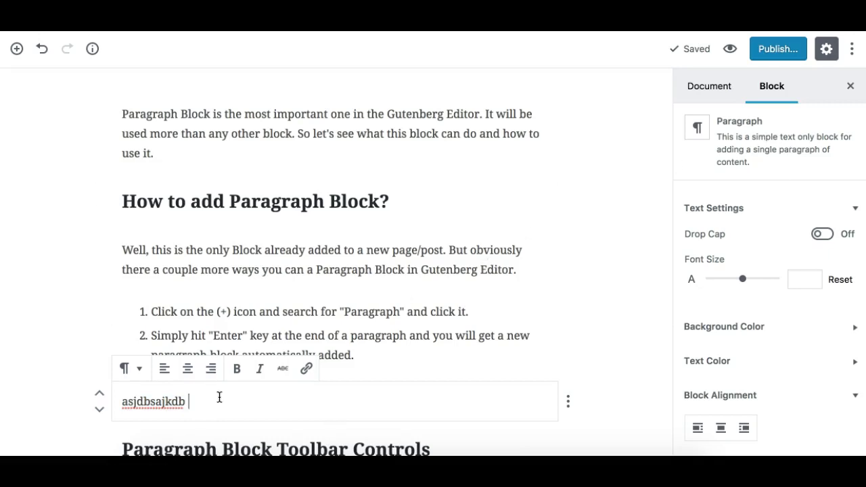
- Erase the test text and delete the empty paragraph block
{"action": "key", "text": "ctrl+a"}
{"action": "key", "text": "BackSpace"}
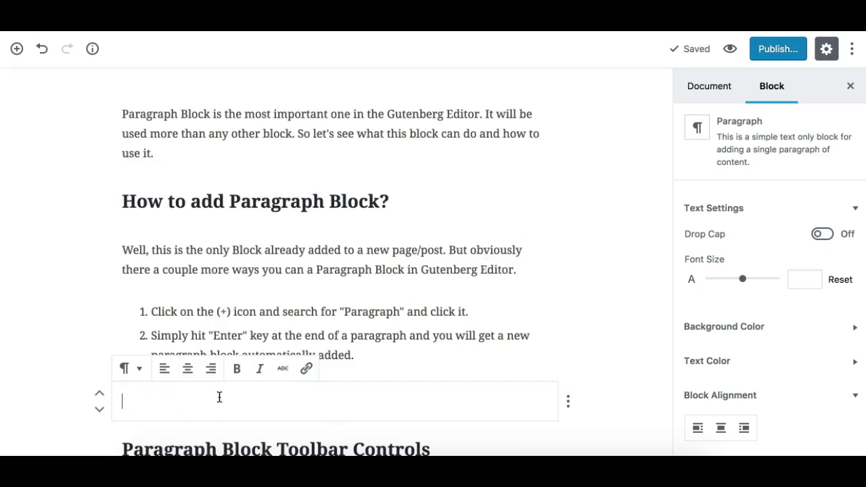
{"action": "left_click", "coordinate": [569, 404]}
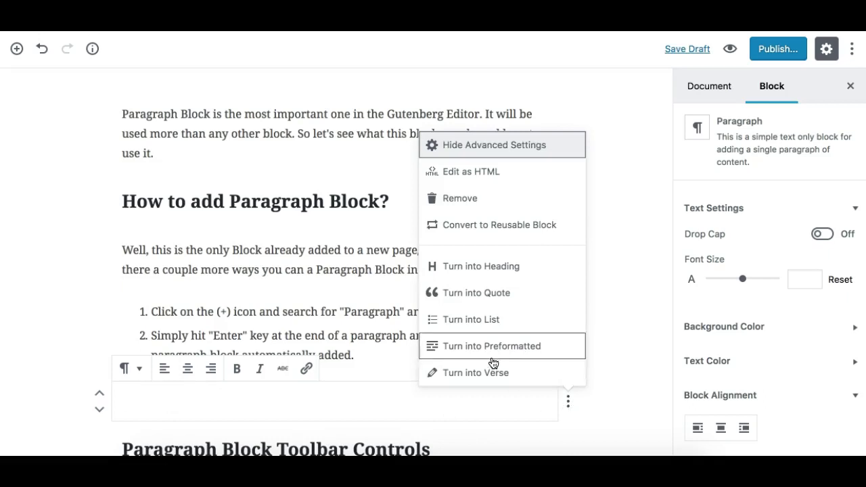
{"action": "left_click", "coordinate": [478, 197]}
- Select the paragraph describing the toolbar's three parts and save the draft
{"action": "scroll", "coordinate": [358, 329], "scroll_direction": "down", "scroll_amount": 3}
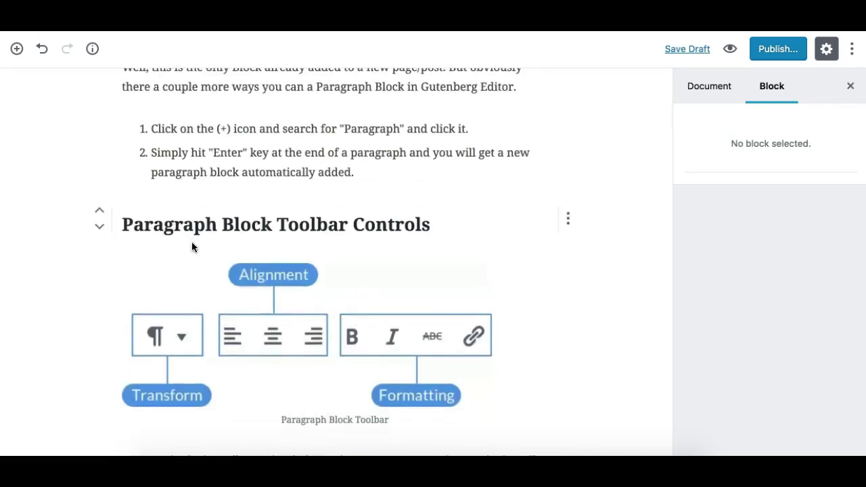
{"action": "scroll", "coordinate": [314, 248], "scroll_direction": "down", "scroll_amount": 3}
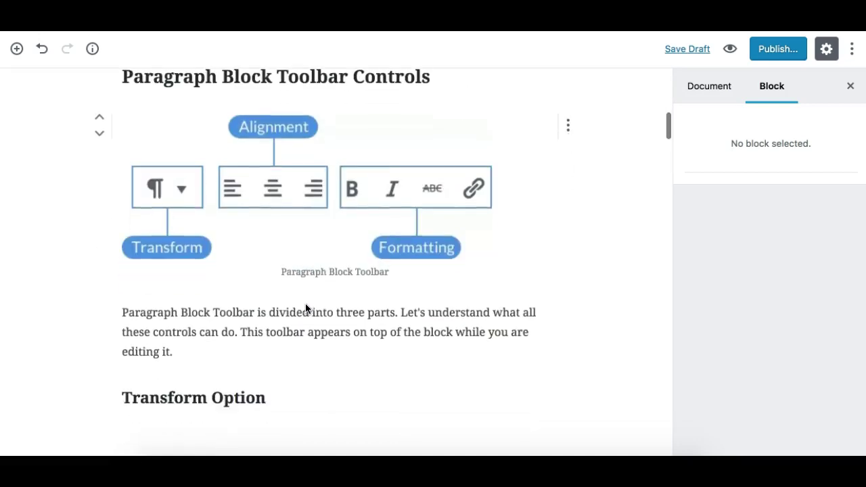
{"action": "left_click", "coordinate": [246, 330]}
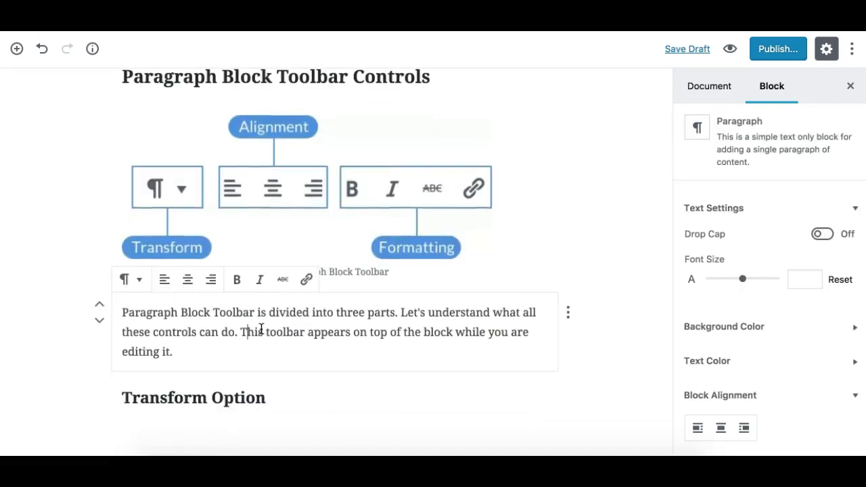
{"action": "key", "text": "ctrl+s"}
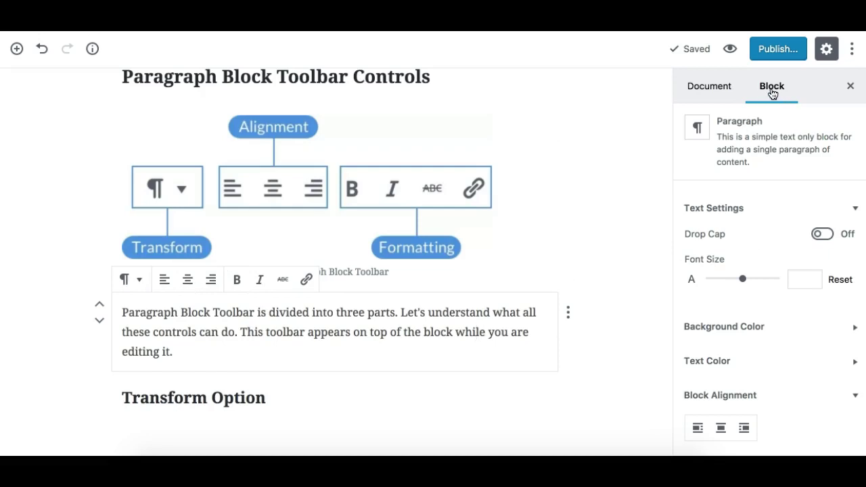
- Return to Block settings and collapse the Text Settings and Block Alignment panels
{"action": "left_click", "coordinate": [722, 88]}
{"action": "left_click", "coordinate": [771, 89]}
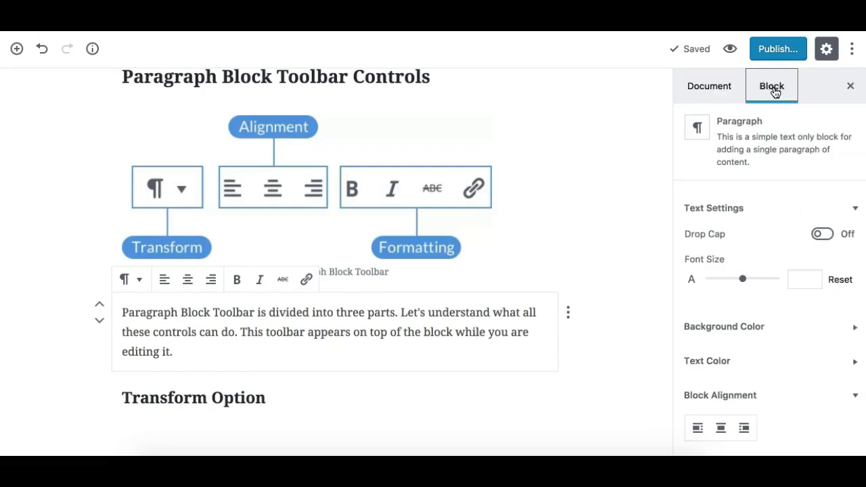
{"action": "left_click", "coordinate": [775, 210]}
{"action": "left_click", "coordinate": [761, 316]}
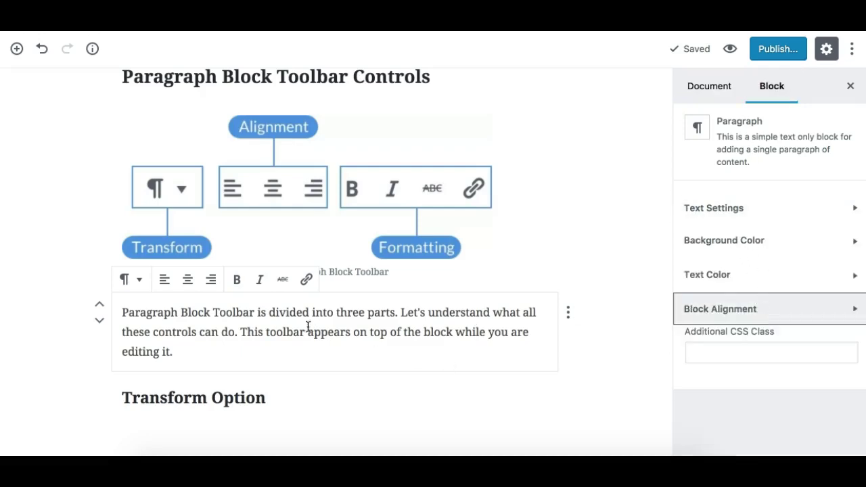
{"action": "left_click", "coordinate": [263, 330]}
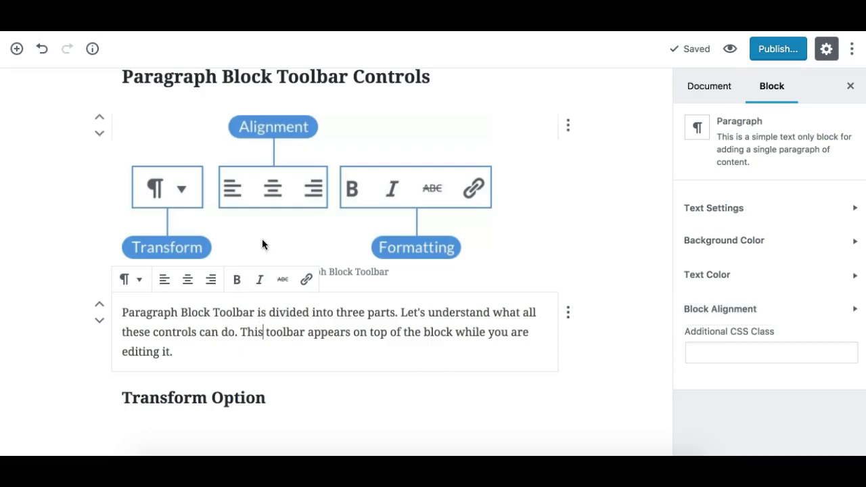
{"action": "scroll", "coordinate": [262, 239], "scroll_direction": "up", "scroll_amount": 1}
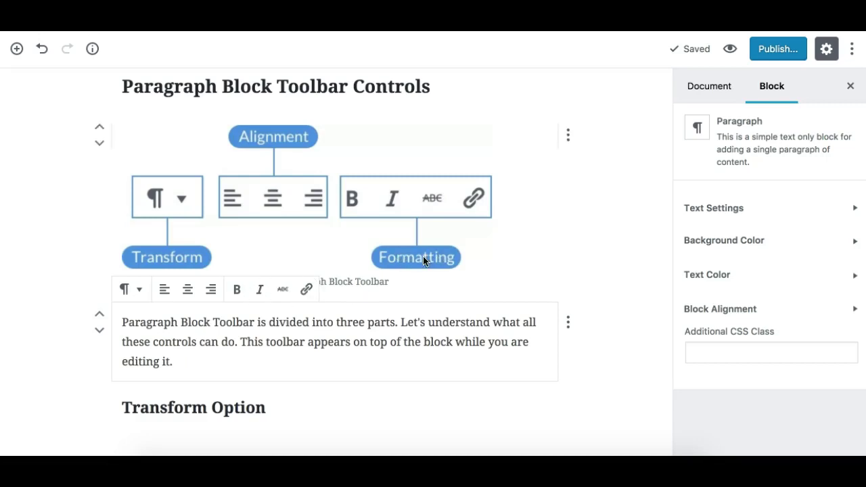
- Select the 'Transform control allow you…' paragraph and show its Transform into block types
{"action": "scroll", "coordinate": [208, 354], "scroll_direction": "down", "scroll_amount": 4}
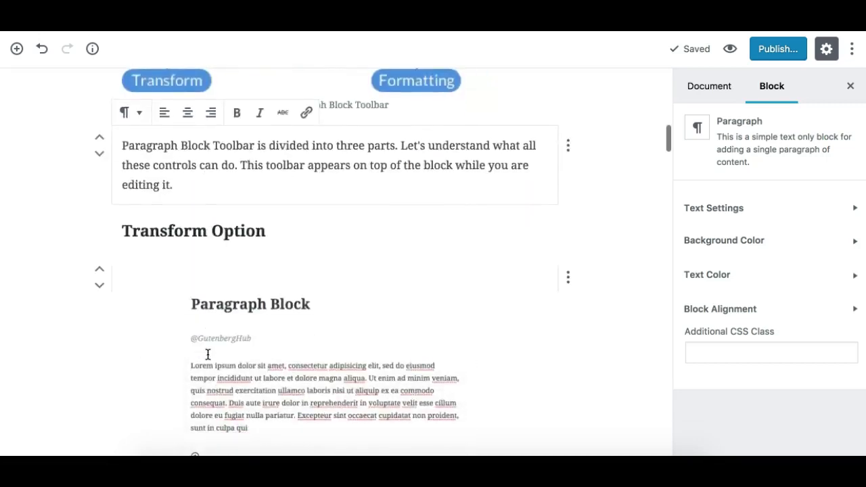
{"action": "scroll", "coordinate": [203, 325], "scroll_direction": "up", "scroll_amount": 1}
{"action": "scroll", "coordinate": [187, 267], "scroll_direction": "down", "scroll_amount": 2}
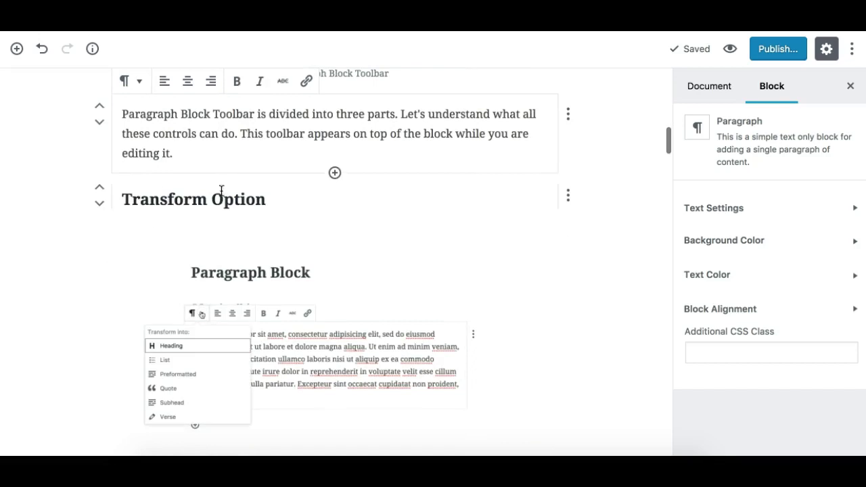
{"action": "scroll", "coordinate": [220, 203], "scroll_direction": "down", "scroll_amount": 1}
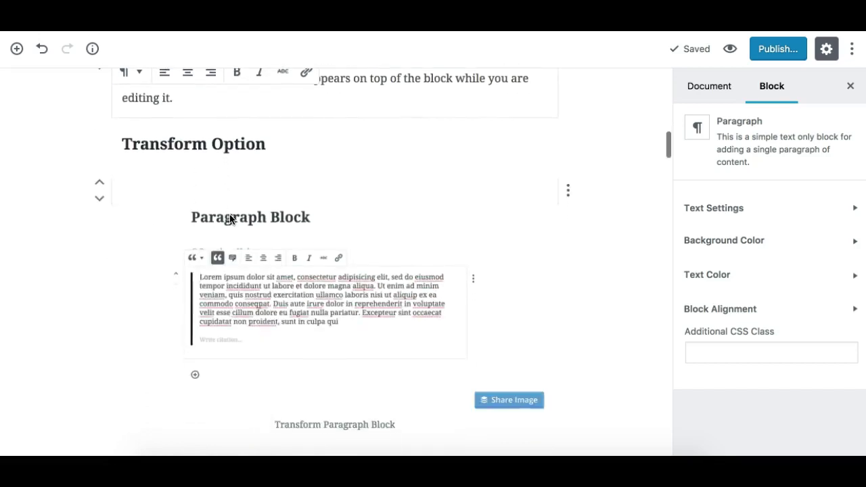
{"action": "scroll", "coordinate": [234, 172], "scroll_direction": "up", "scroll_amount": 1}
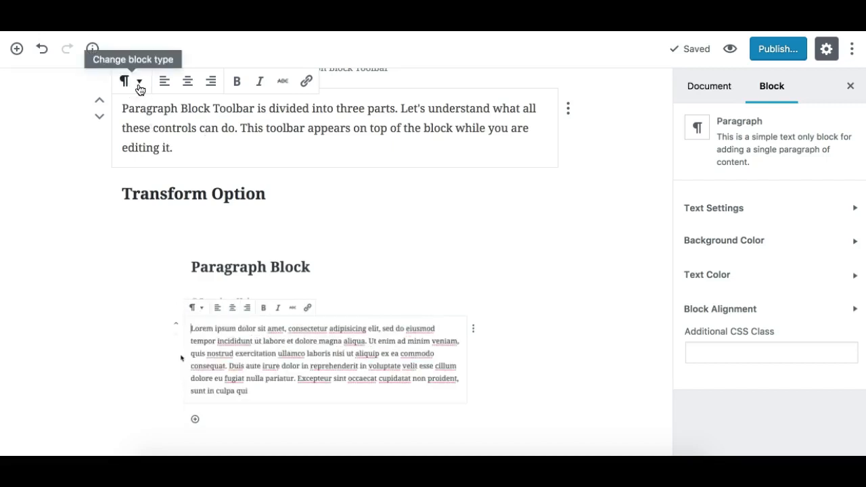
{"action": "scroll", "coordinate": [222, 260], "scroll_direction": "down", "scroll_amount": 3}
{"action": "scroll", "coordinate": [221, 254], "scroll_direction": "up", "scroll_amount": 1}
{"action": "scroll", "coordinate": [223, 207], "scroll_direction": "up", "scroll_amount": 3}
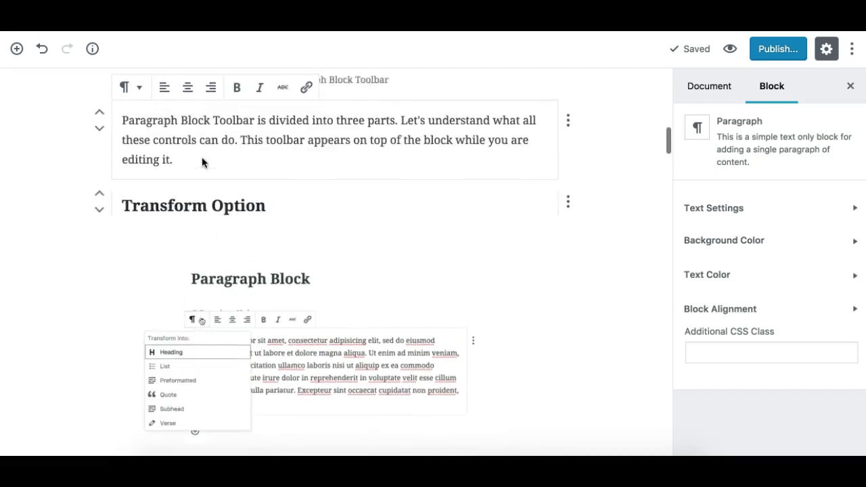
{"action": "scroll", "coordinate": [203, 256], "scroll_direction": "down", "scroll_amount": 6}
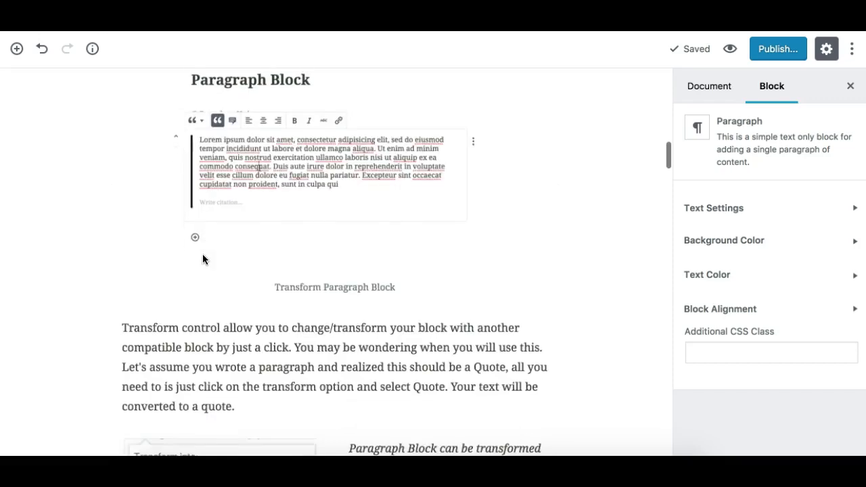
{"action": "left_click", "coordinate": [207, 344]}
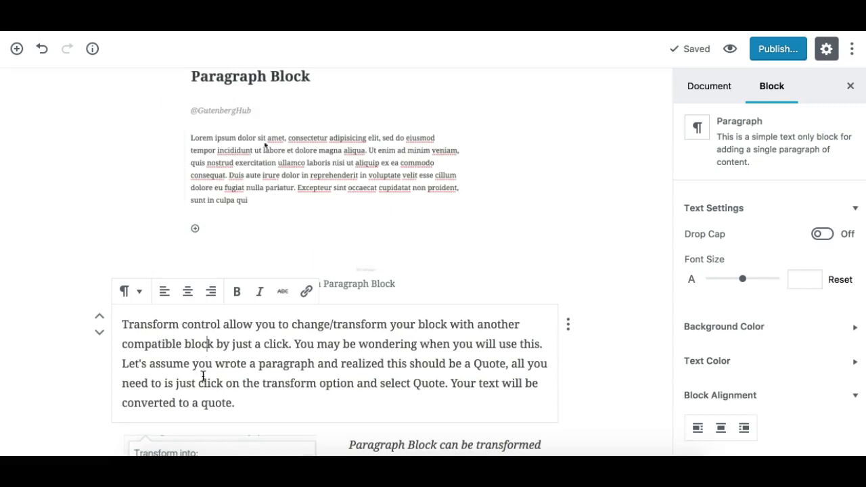
{"action": "left_click", "coordinate": [140, 293]}
{"action": "scroll", "coordinate": [140, 298], "scroll_direction": "down", "scroll_amount": 1}
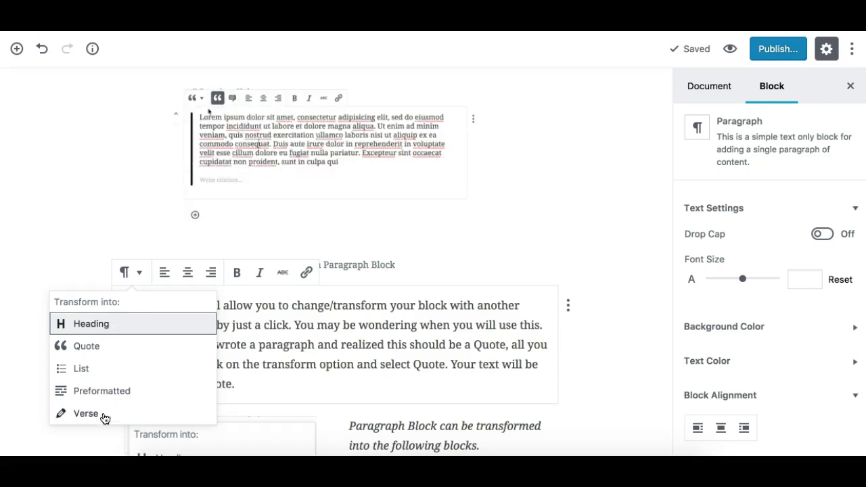
- Turn the paragraph into a heading, try levels H3, H4 and H2, then revert it
{"action": "left_click", "coordinate": [148, 329]}
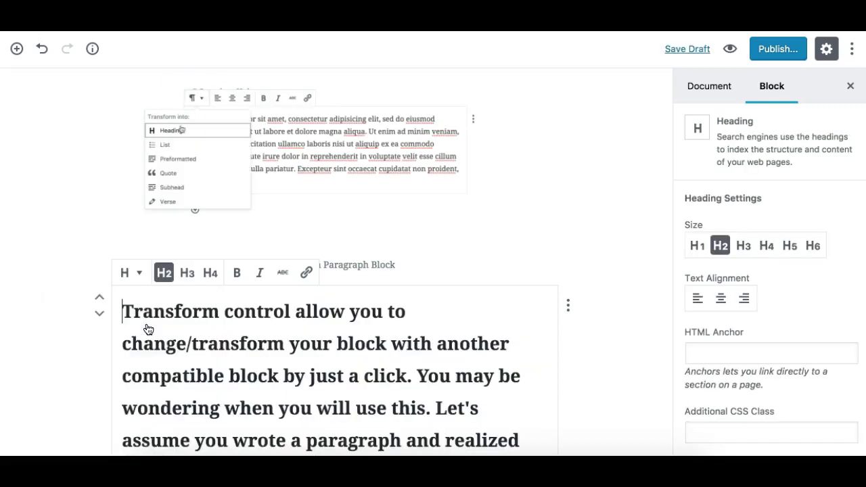
{"action": "scroll", "coordinate": [209, 358], "scroll_direction": "down", "scroll_amount": 2}
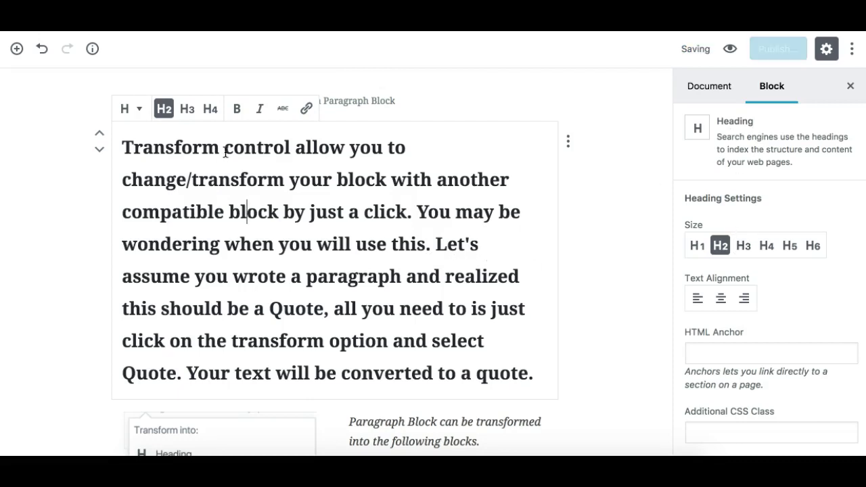
{"action": "left_click", "coordinate": [187, 109]}
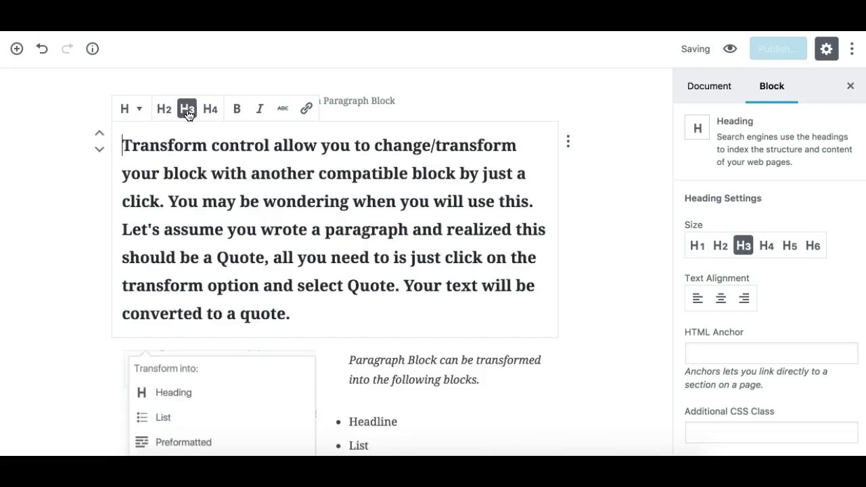
{"action": "left_click", "coordinate": [210, 109]}
{"action": "left_click", "coordinate": [165, 110]}
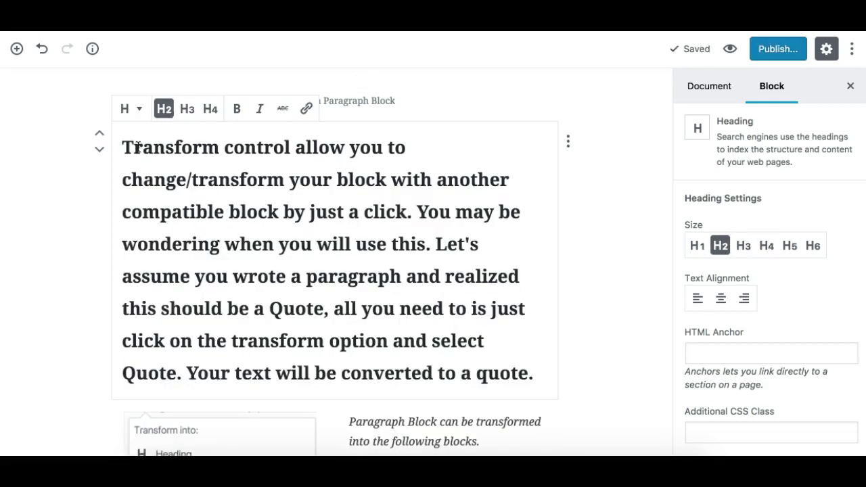
{"action": "left_click", "coordinate": [136, 115]}
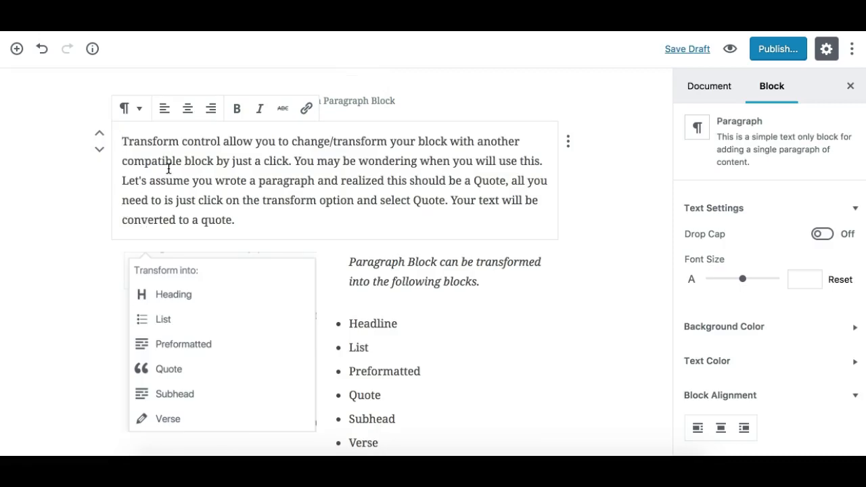
- Dismiss the transform list and try selecting and deselecting the paragraph text
{"action": "left_click", "coordinate": [137, 113]}
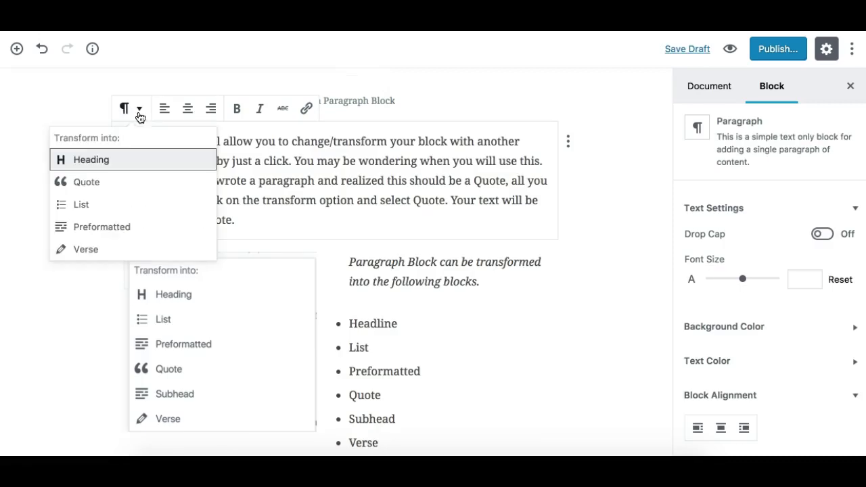
{"action": "left_click", "coordinate": [303, 153]}
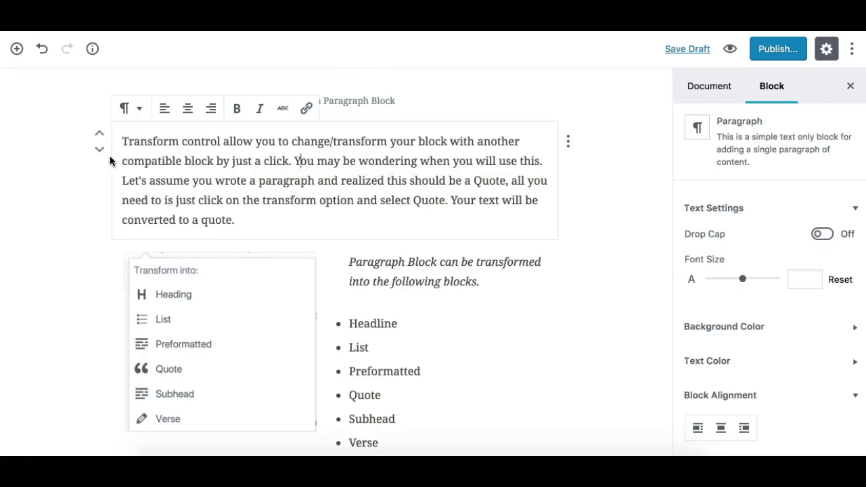
{"action": "left_click_drag", "start_coordinate": [122, 141], "coordinate": [242, 219]}
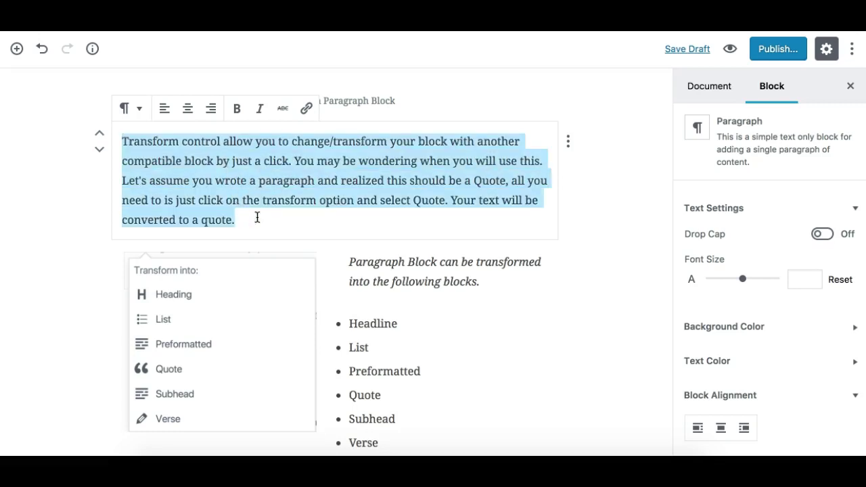
{"action": "left_click", "coordinate": [257, 217]}
{"action": "triple_click", "coordinate": [222, 176]}
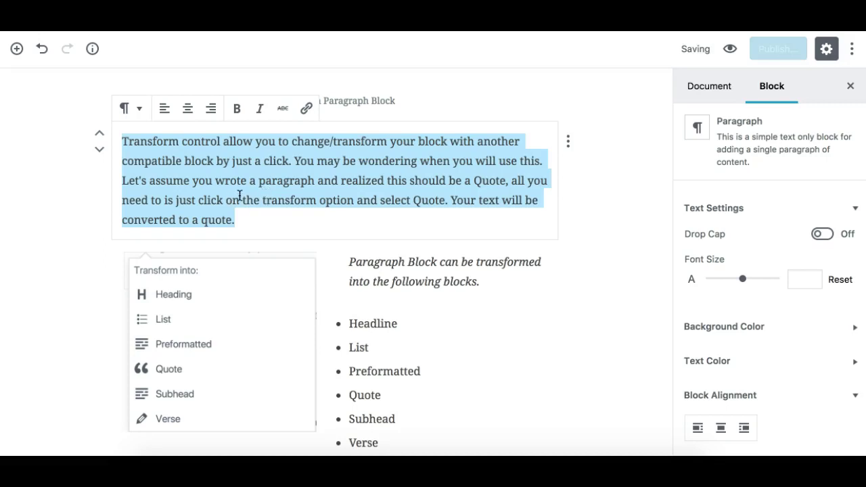
{"action": "left_click", "coordinate": [239, 197]}
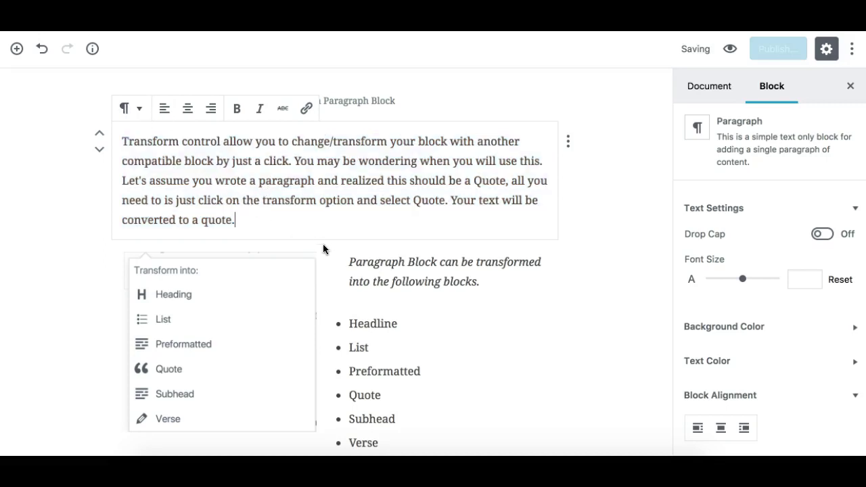
{"action": "mouse_move", "coordinate": [335, 242]}
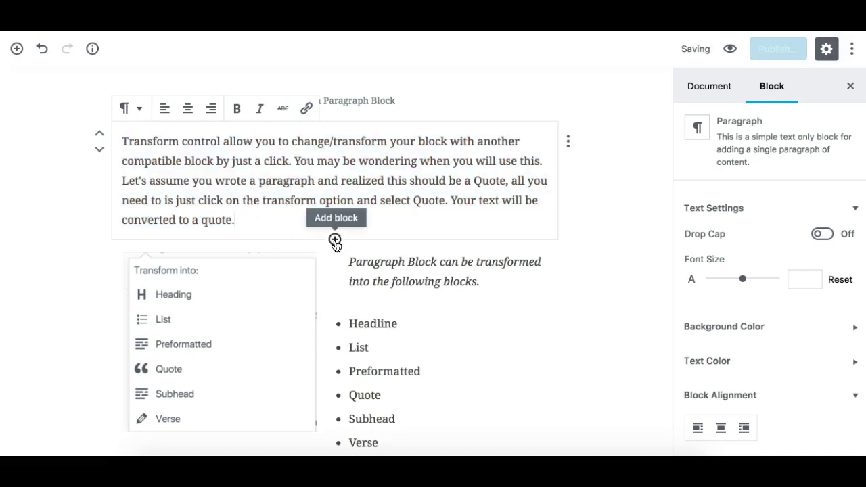
{"action": "triple_click", "coordinate": [195, 166]}
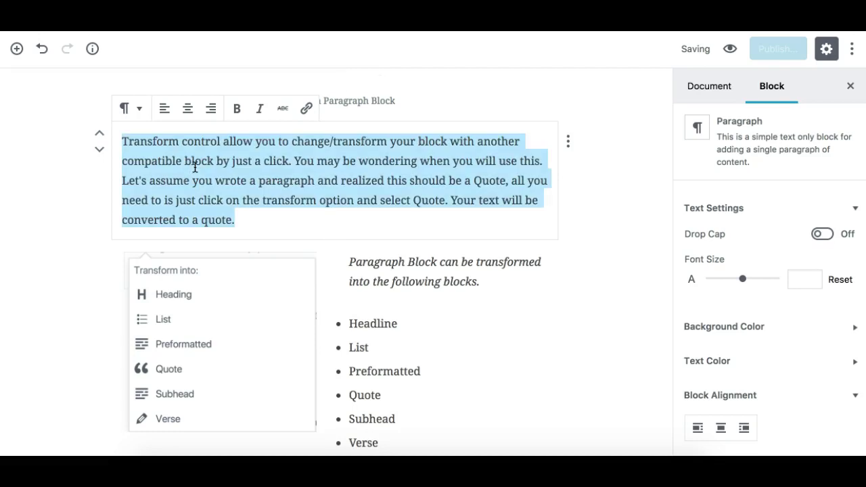
{"action": "left_click", "coordinate": [252, 214]}
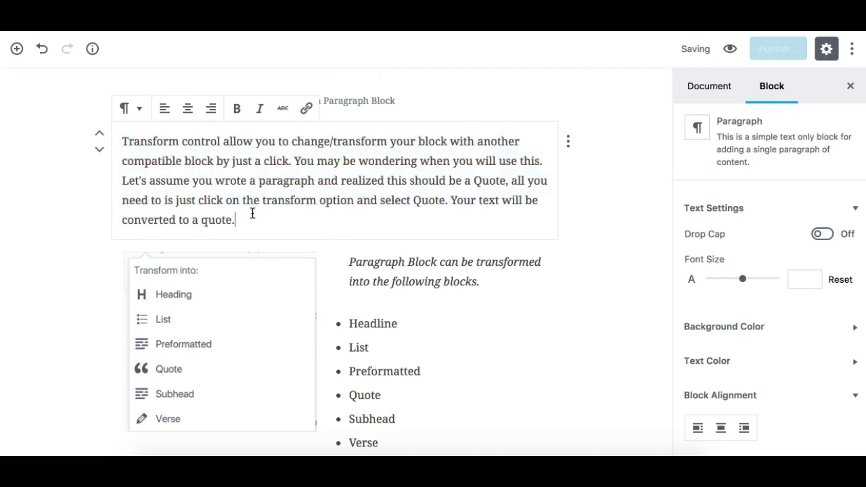
- Convert the paragraph into a Quote block and move into its citation field
{"action": "left_click", "coordinate": [139, 110]}
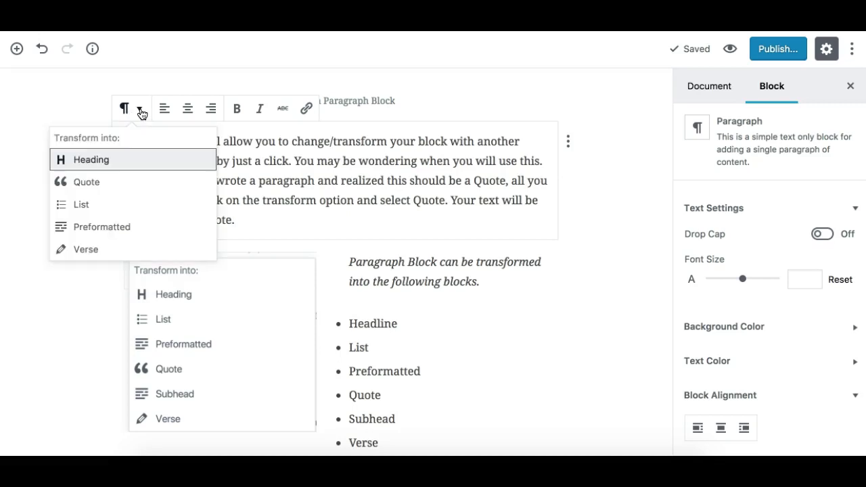
{"action": "left_click", "coordinate": [116, 185]}
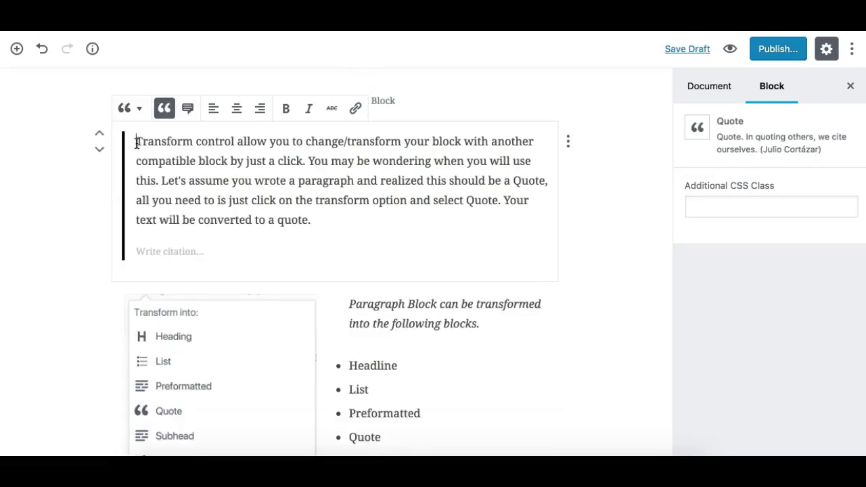
{"action": "left_click_drag", "start_coordinate": [136, 143], "coordinate": [299, 223]}
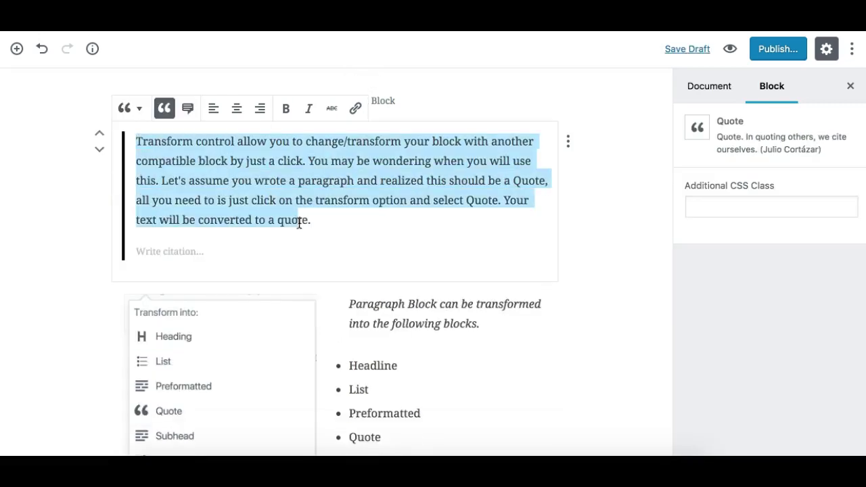
{"action": "left_click", "coordinate": [188, 251]}
{"action": "left_click_drag", "start_coordinate": [138, 141], "coordinate": [319, 219]}
{"action": "left_click", "coordinate": [185, 251]}
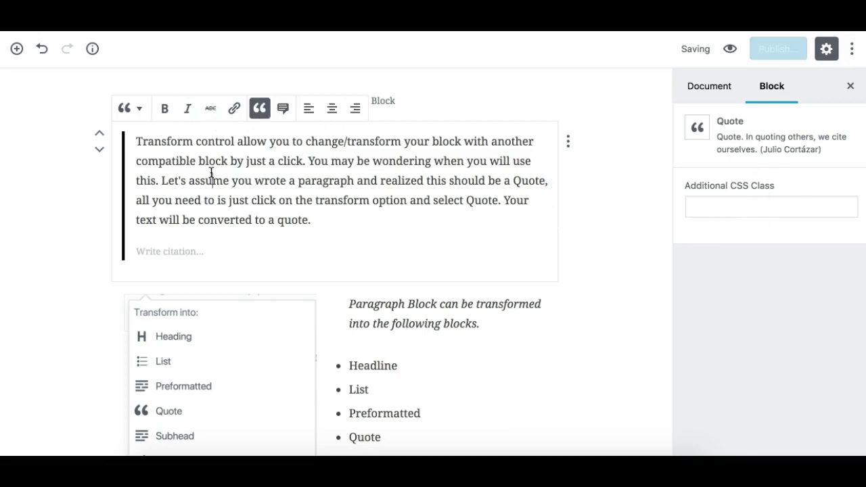
- Turn the Quote block back into a plain paragraph
{"action": "left_click", "coordinate": [373, 202]}
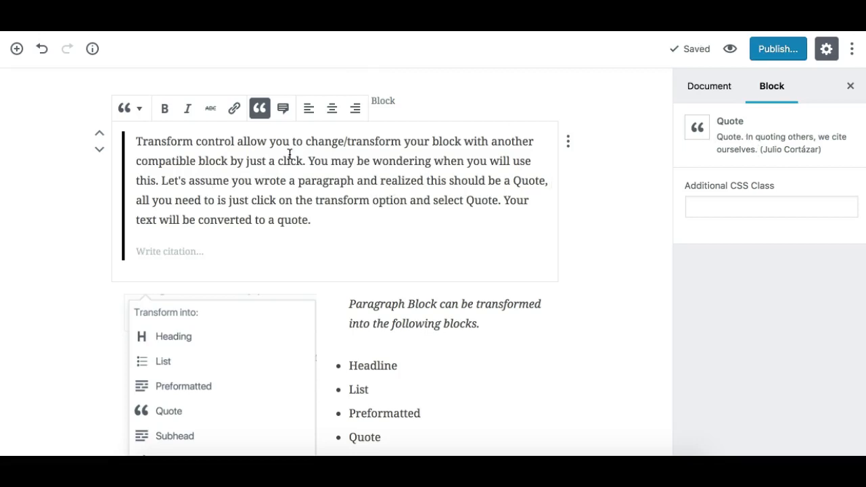
{"action": "left_click", "coordinate": [139, 110]}
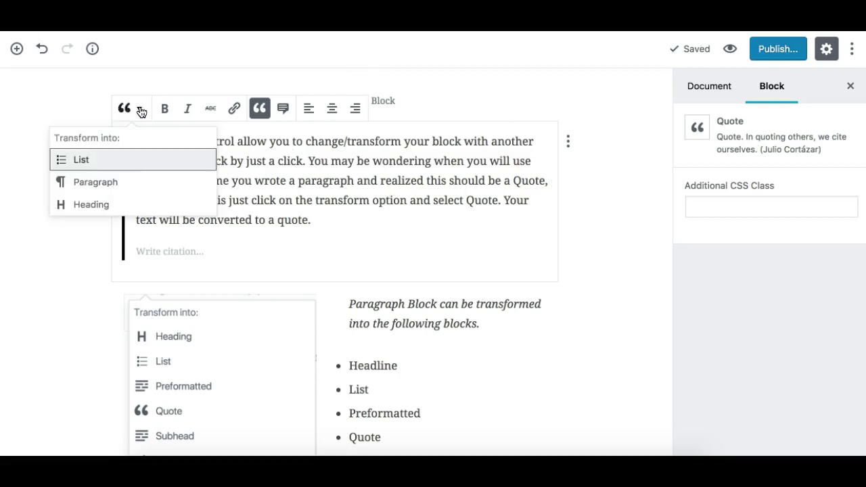
{"action": "left_click", "coordinate": [129, 184]}
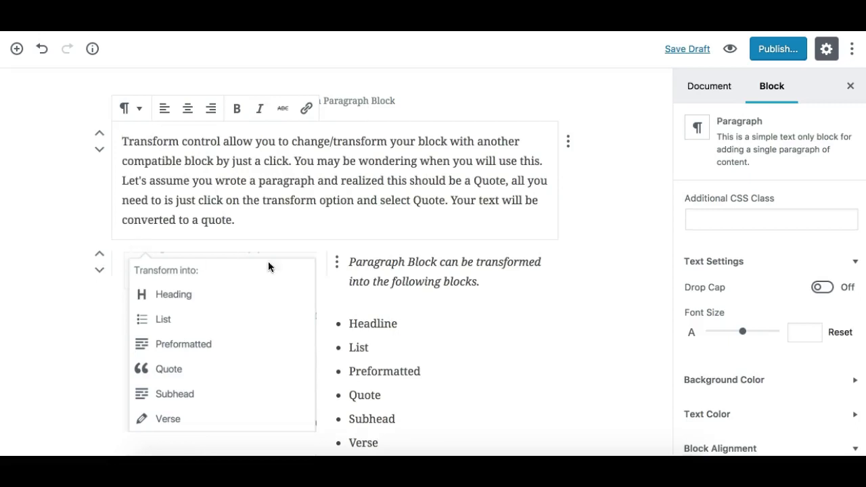
{"action": "scroll", "coordinate": [257, 274], "scroll_direction": "down", "scroll_amount": 2}
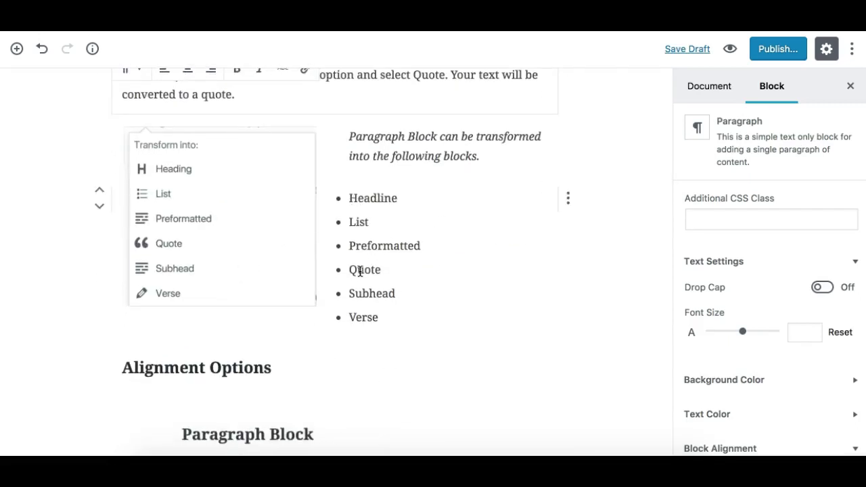
{"action": "scroll", "coordinate": [358, 274], "scroll_direction": "down", "scroll_amount": 4}
{"action": "scroll", "coordinate": [358, 273], "scroll_direction": "up", "scroll_amount": 2}
{"action": "scroll", "coordinate": [358, 273], "scroll_direction": "down", "scroll_amount": 1}
{"action": "left_click", "coordinate": [212, 375]}
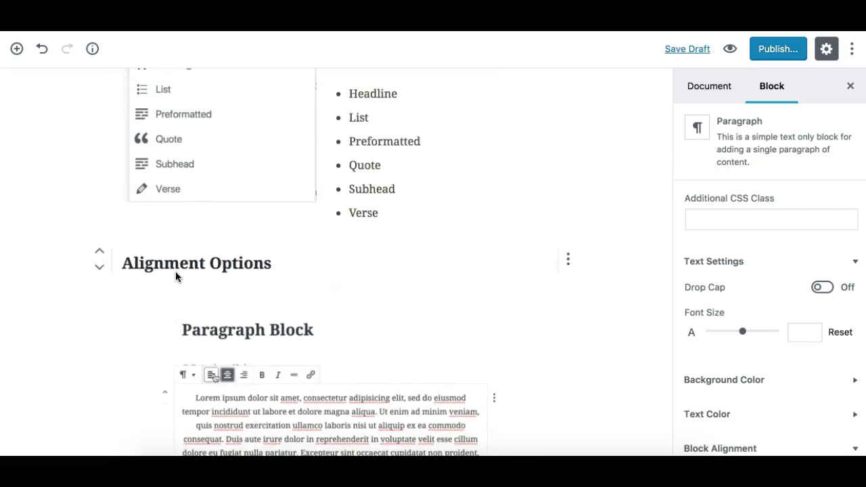
{"action": "scroll", "coordinate": [239, 276], "scroll_direction": "down", "scroll_amount": 3}
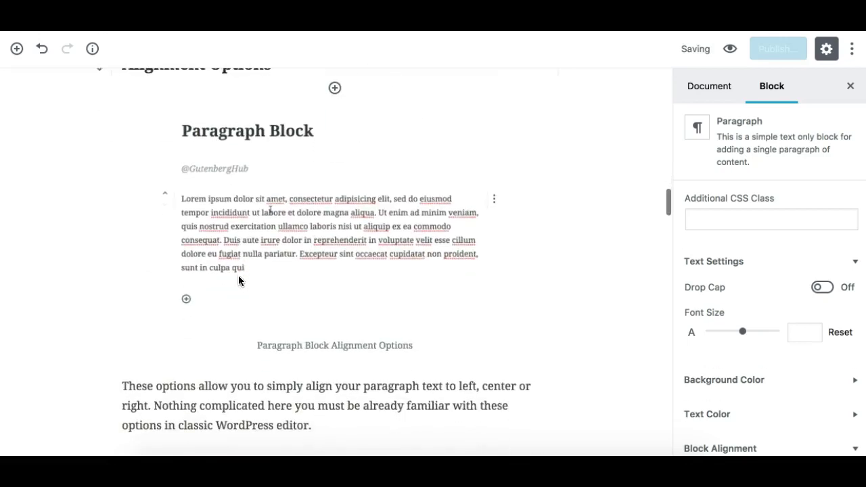
{"action": "scroll", "coordinate": [227, 178], "scroll_direction": "down", "scroll_amount": 1}
{"action": "left_click", "coordinate": [228, 130]}
{"action": "left_click", "coordinate": [244, 130]}
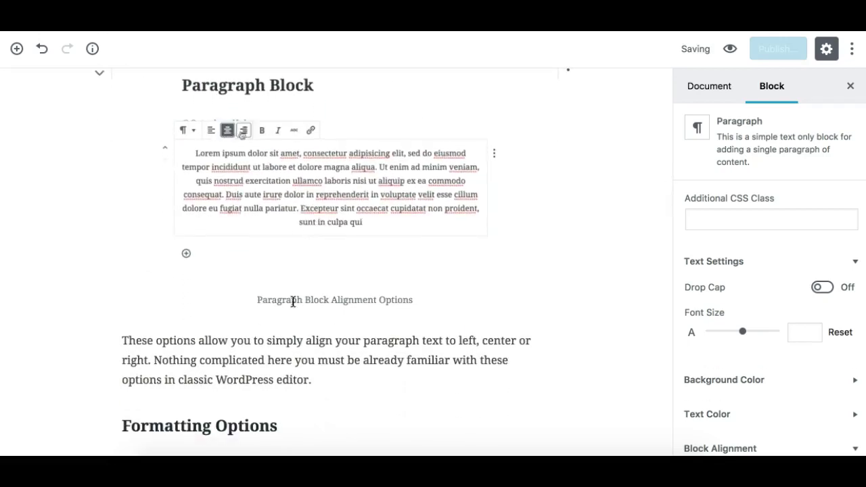
{"action": "left_click", "coordinate": [227, 129]}
{"action": "left_click", "coordinate": [212, 130]}
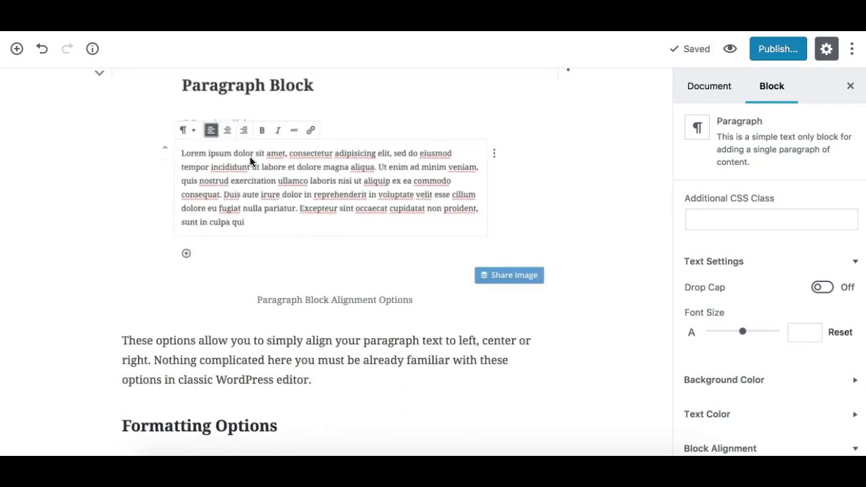
{"action": "left_click", "coordinate": [240, 360]}
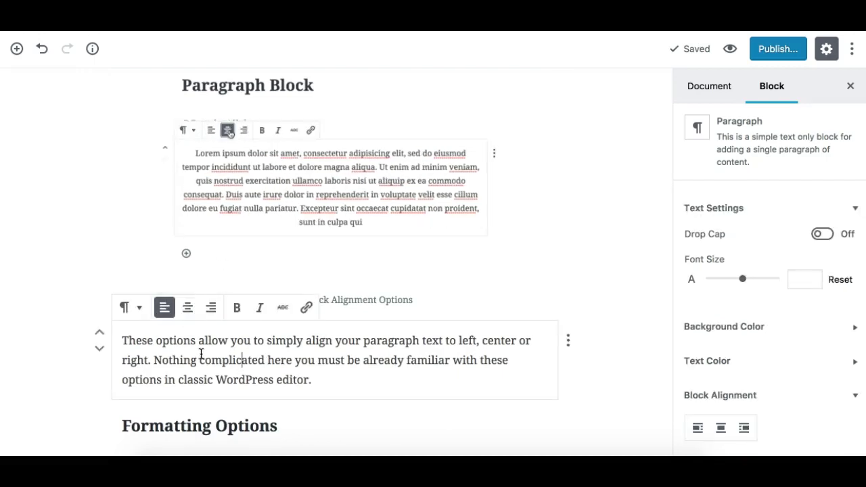
{"action": "left_click", "coordinate": [187, 308]}
{"action": "left_click", "coordinate": [213, 310]}
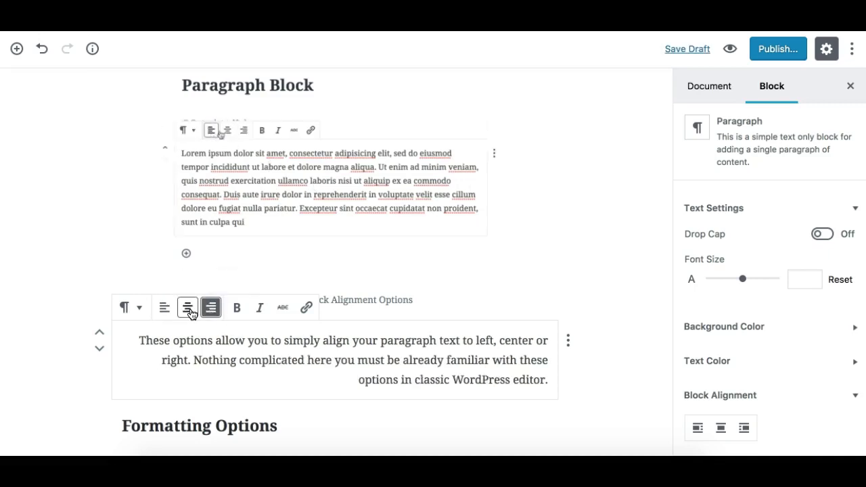
{"action": "left_click", "coordinate": [187, 310]}
{"action": "left_click", "coordinate": [164, 308]}
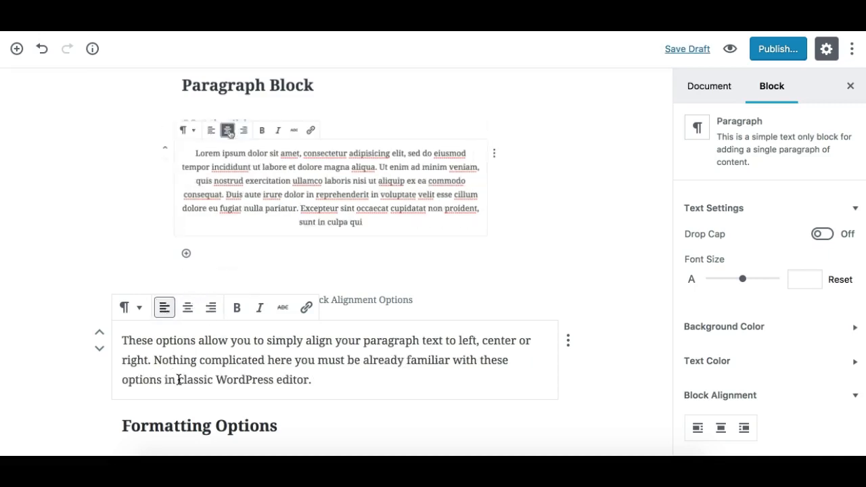
{"action": "scroll", "coordinate": [233, 360], "scroll_direction": "down", "scroll_amount": 8}
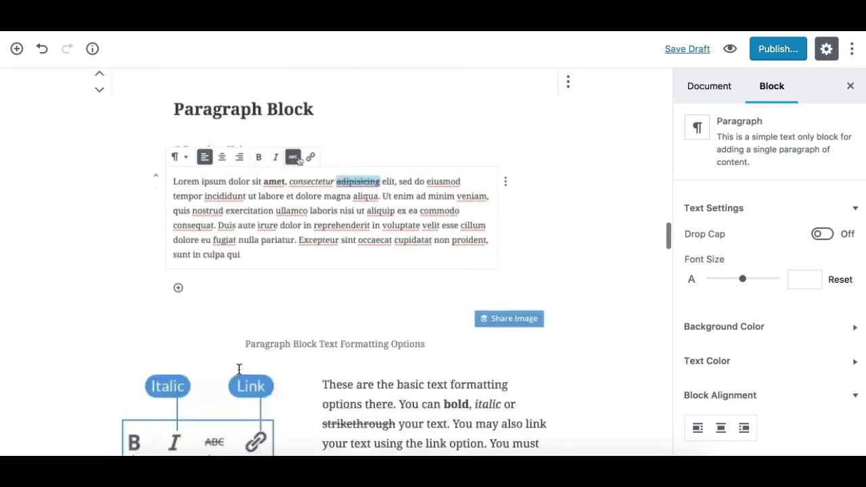
{"action": "scroll", "coordinate": [239, 369], "scroll_direction": "down", "scroll_amount": 5}
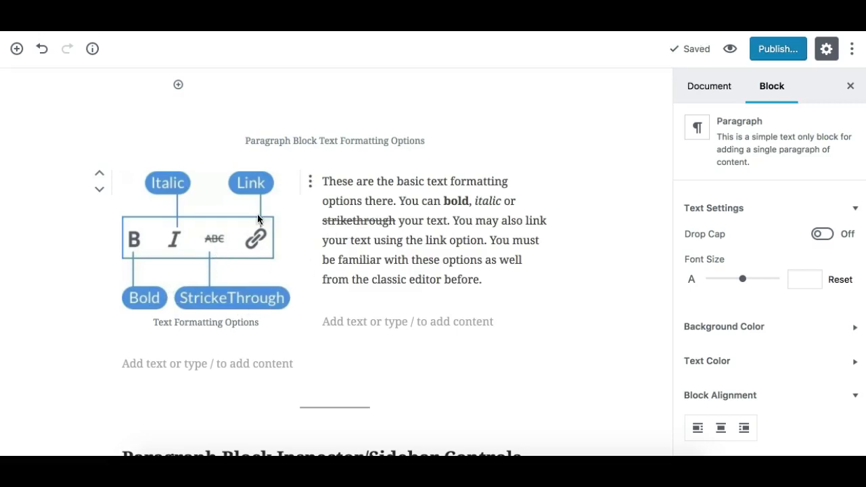
{"action": "left_click", "coordinate": [452, 201]}
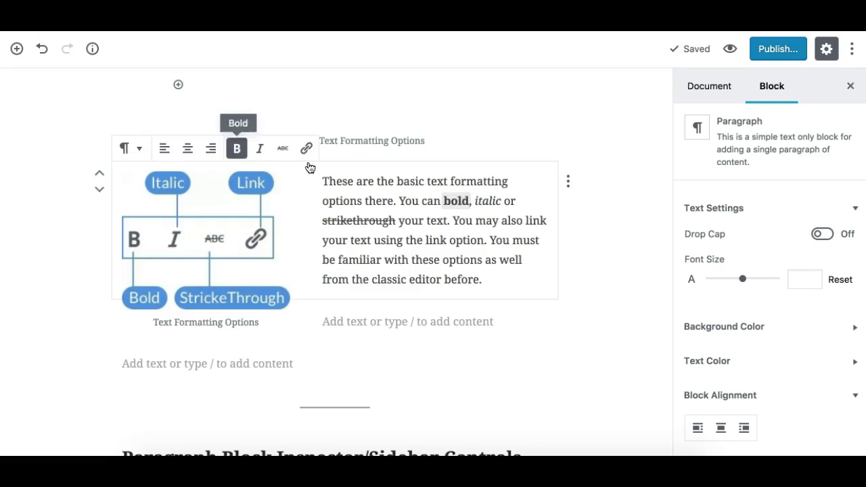
{"action": "left_click", "coordinate": [237, 149]}
{"action": "left_click", "coordinate": [237, 150]}
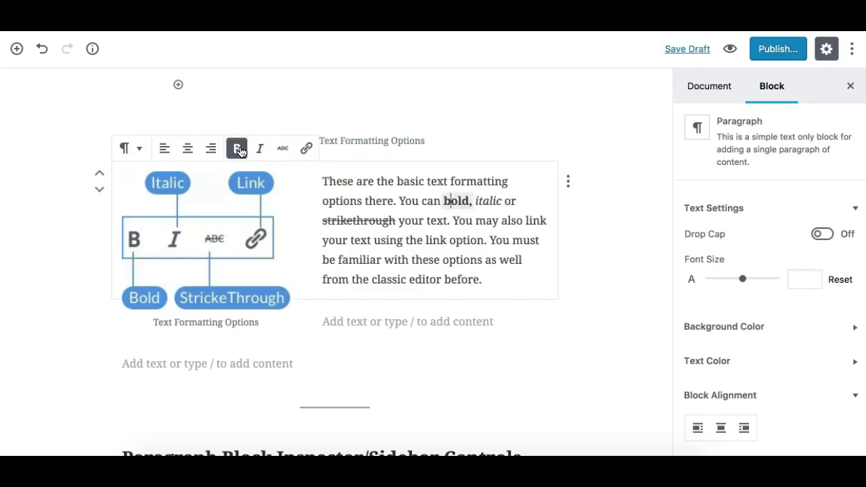
{"action": "double_click", "coordinate": [457, 201]}
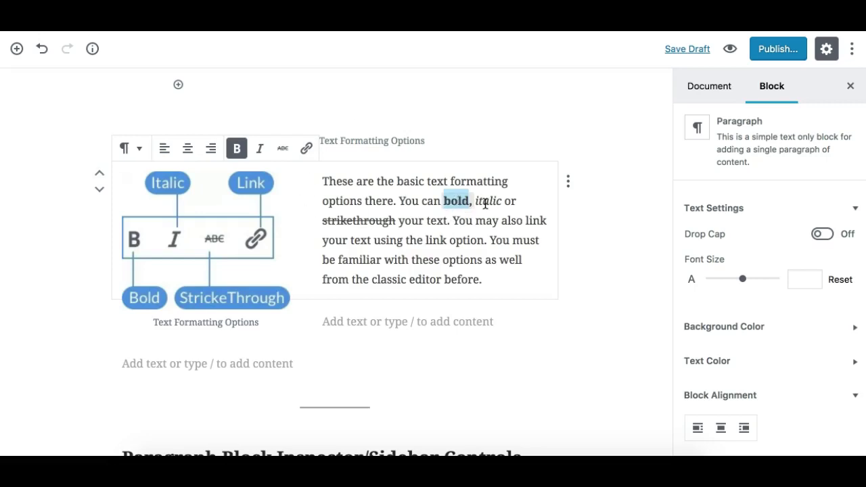
{"action": "left_click", "coordinate": [484, 203]}
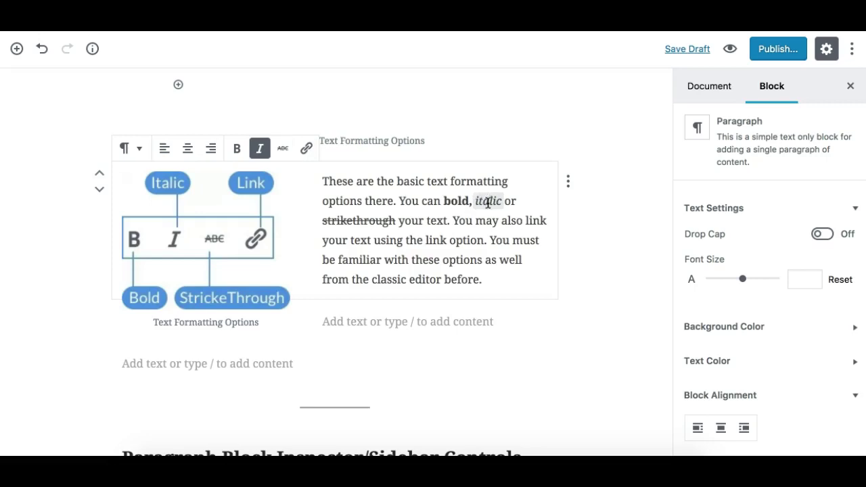
{"action": "left_click", "coordinate": [259, 150]}
{"action": "left_click", "coordinate": [259, 150]}
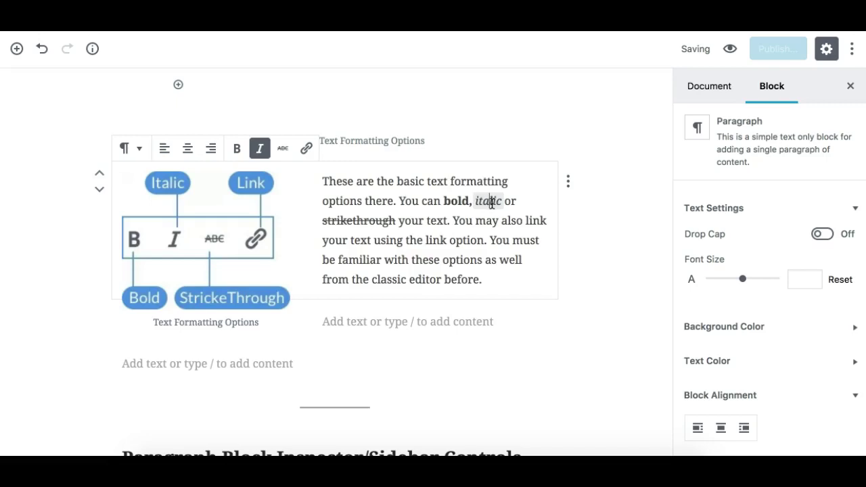
{"action": "left_click", "coordinate": [451, 223]}
{"action": "left_click_drag", "start_coordinate": [453, 219], "coordinate": [484, 242]}
{"action": "left_click", "coordinate": [464, 226]}
{"action": "left_click", "coordinate": [458, 225]}
{"action": "left_click", "coordinate": [481, 242]}
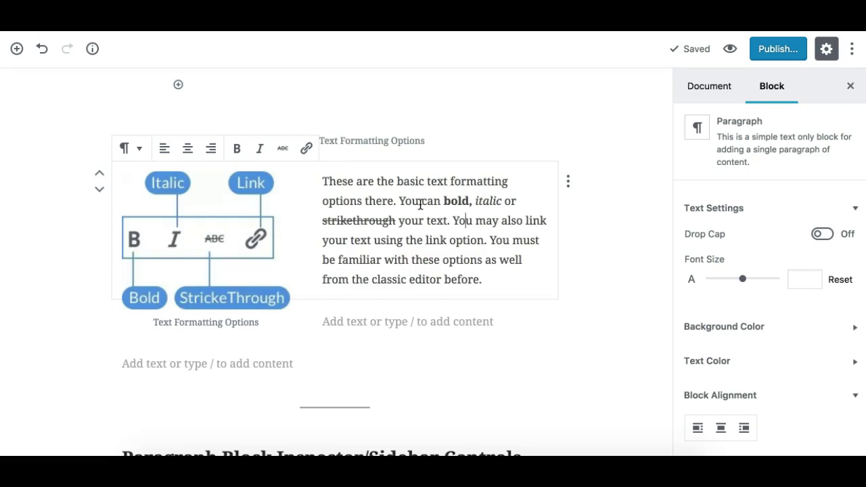
{"action": "double_click", "coordinate": [436, 221]}
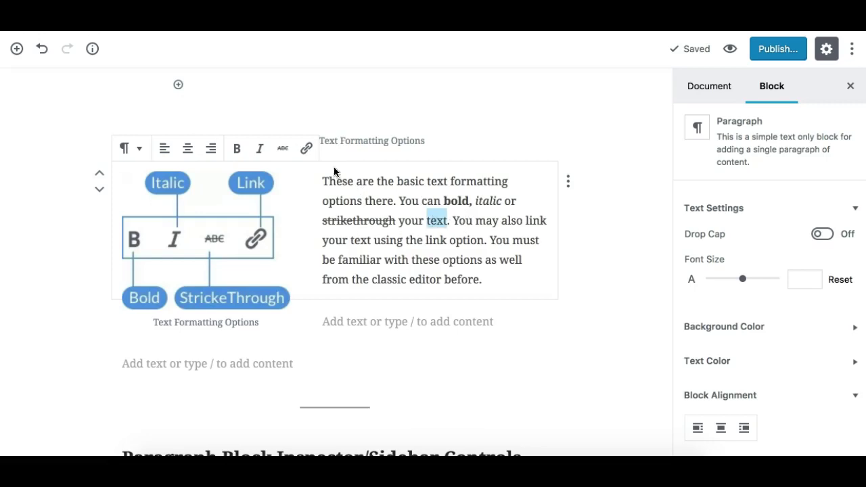
{"action": "left_click", "coordinate": [306, 148]}
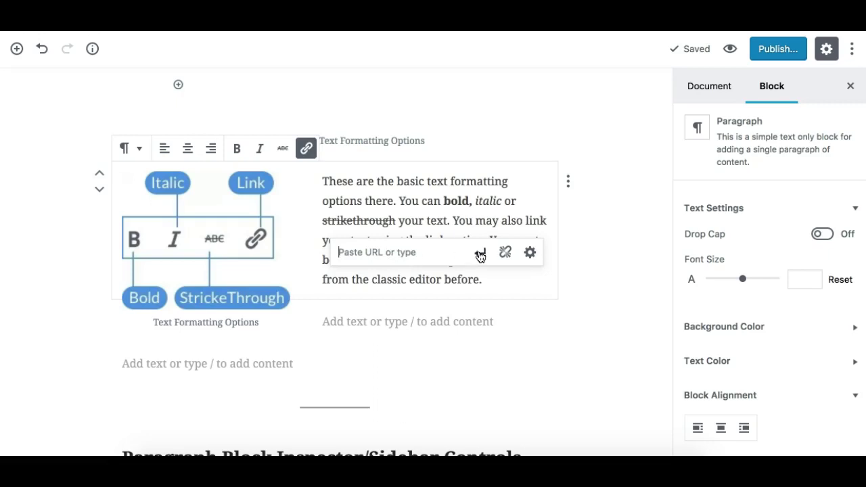
{"action": "left_click", "coordinate": [463, 222]}
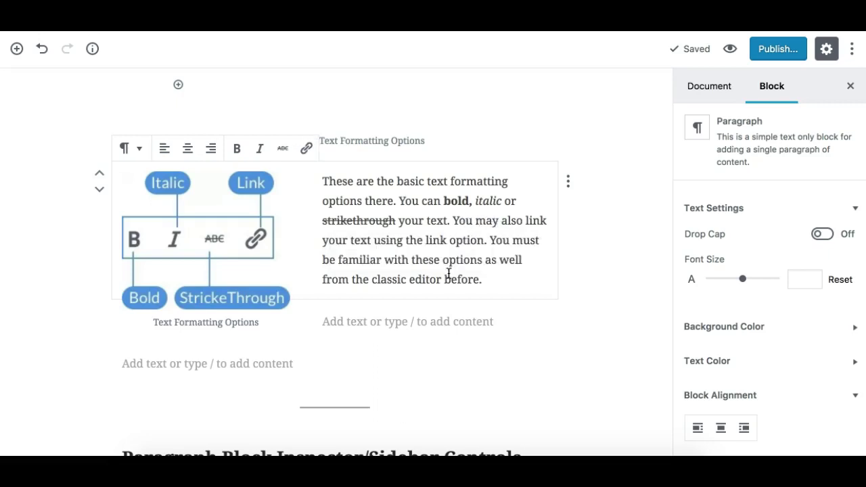
{"action": "scroll", "coordinate": [449, 273], "scroll_direction": "down", "scroll_amount": 10}
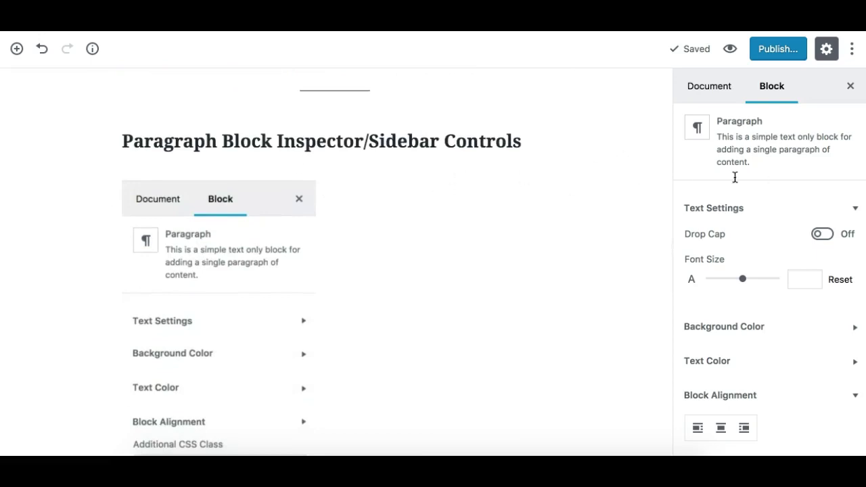
{"action": "scroll", "coordinate": [377, 271], "scroll_direction": "down", "scroll_amount": 7}
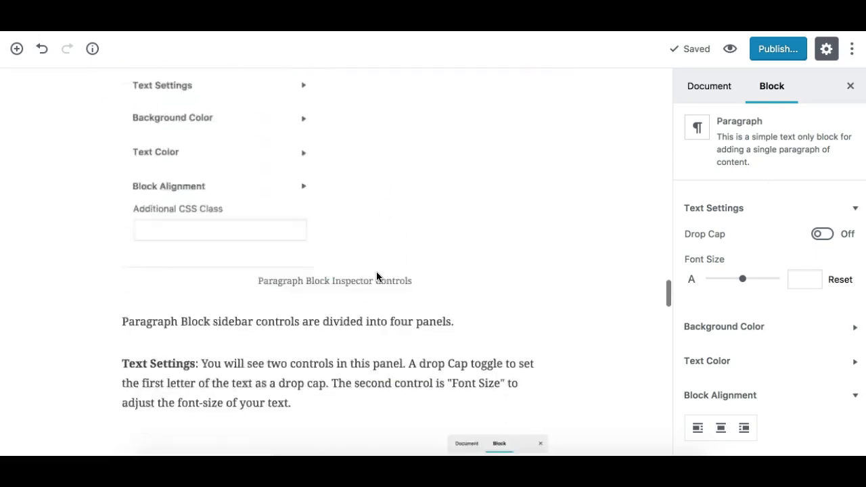
{"action": "scroll", "coordinate": [245, 242], "scroll_direction": "down", "scroll_amount": 3}
{"action": "scroll", "coordinate": [241, 243], "scroll_direction": "down", "scroll_amount": 3}
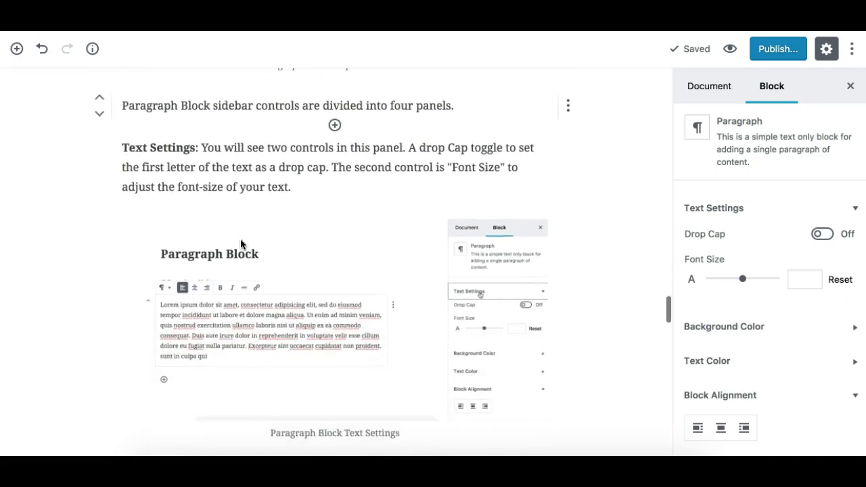
{"action": "scroll", "coordinate": [261, 246], "scroll_direction": "down", "scroll_amount": 1}
{"action": "left_click", "coordinate": [708, 214]}
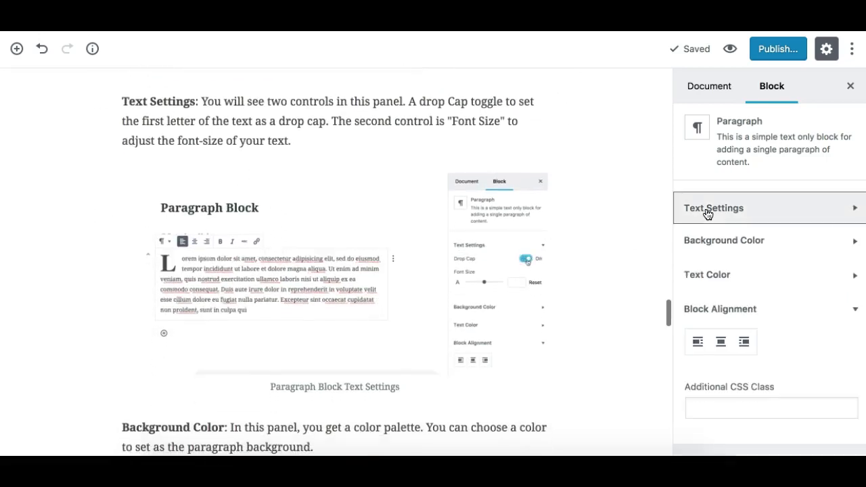
{"action": "left_click", "coordinate": [707, 311]}
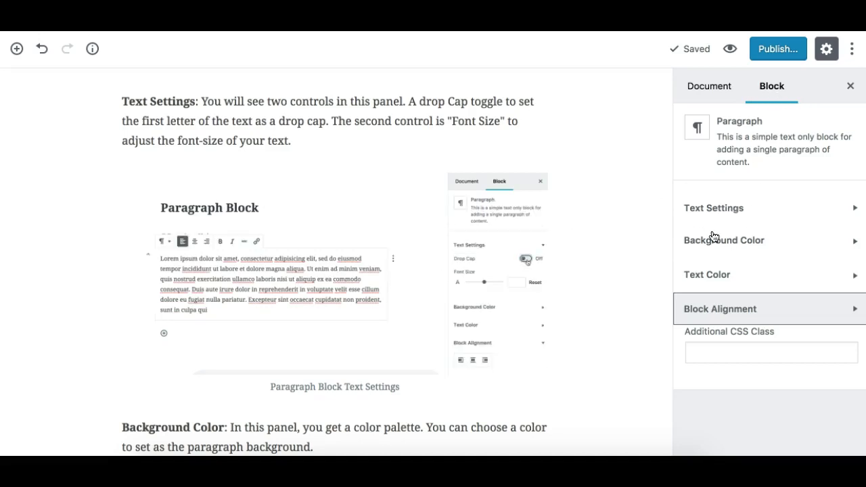
{"action": "scroll", "coordinate": [481, 296], "scroll_direction": "down", "scroll_amount": 1}
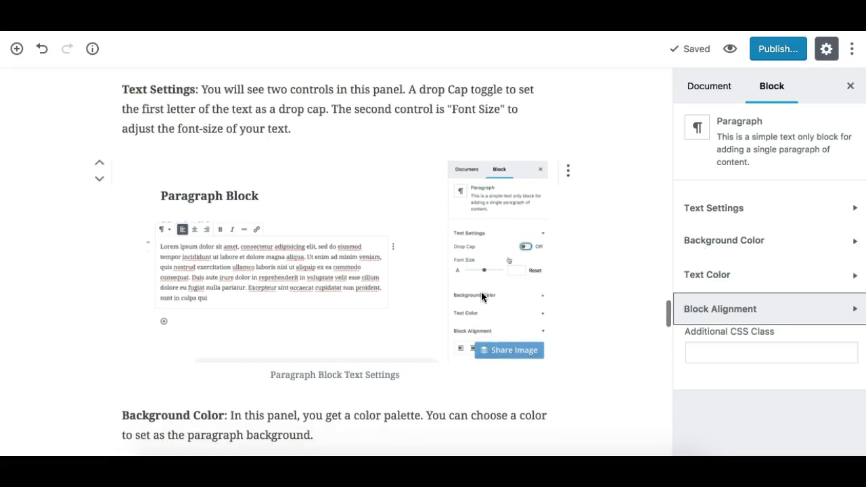
{"action": "scroll", "coordinate": [482, 296], "scroll_direction": "down", "scroll_amount": 2}
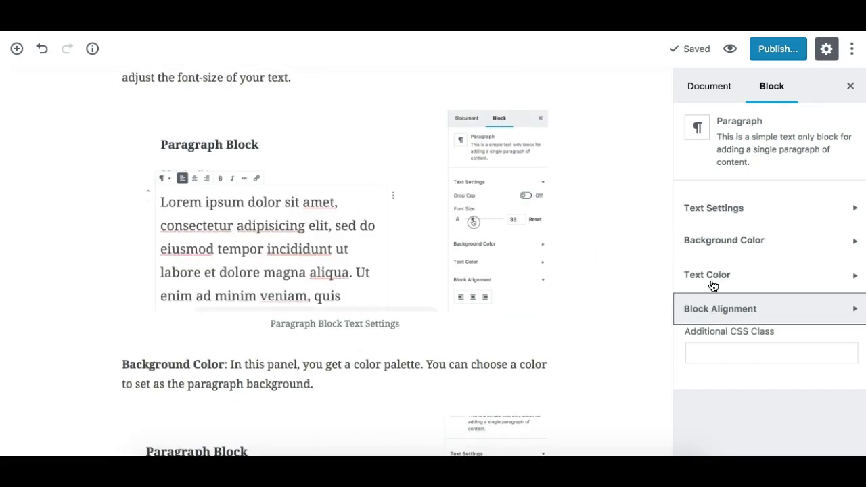
{"action": "left_click", "coordinate": [736, 216]}
{"action": "left_click", "coordinate": [736, 216]}
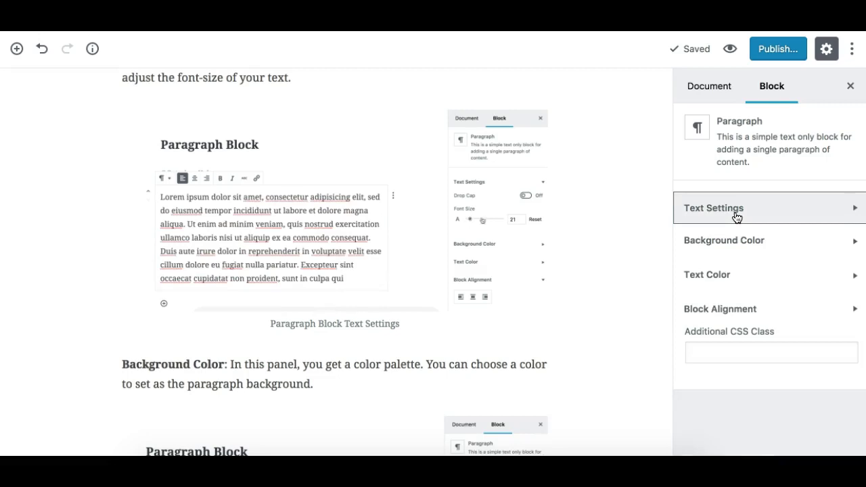
{"action": "left_click", "coordinate": [736, 242]}
{"action": "left_click", "coordinate": [736, 242]}
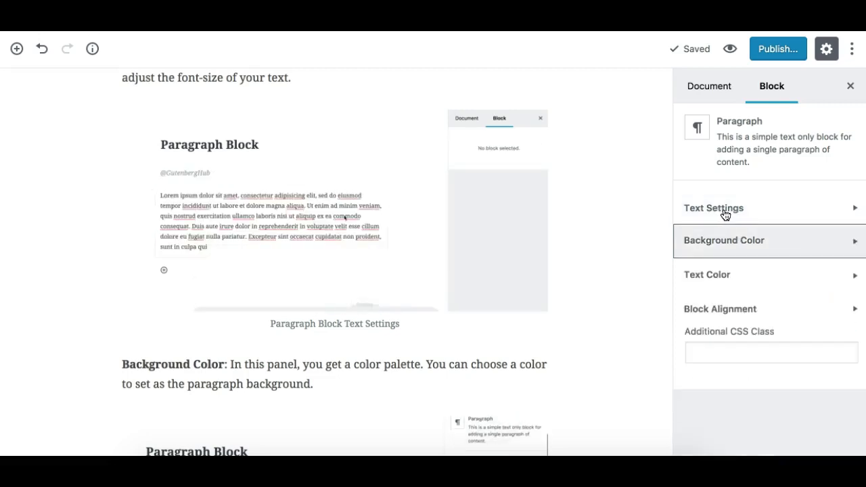
{"action": "scroll", "coordinate": [312, 300], "scroll_direction": "down", "scroll_amount": 2}
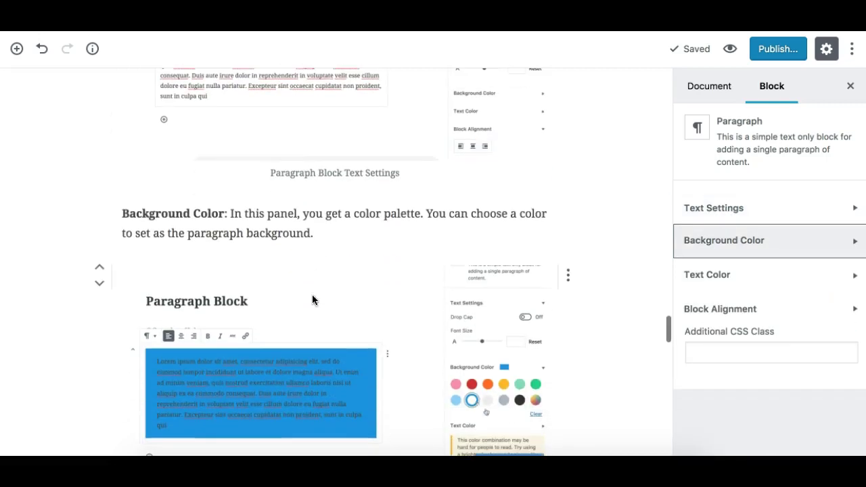
{"action": "scroll", "coordinate": [395, 224], "scroll_direction": "up", "scroll_amount": 4}
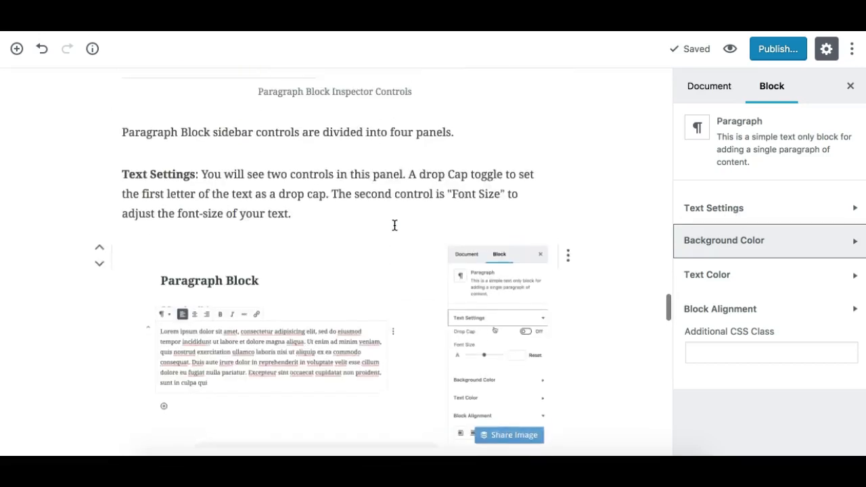
{"action": "left_click", "coordinate": [744, 210]}
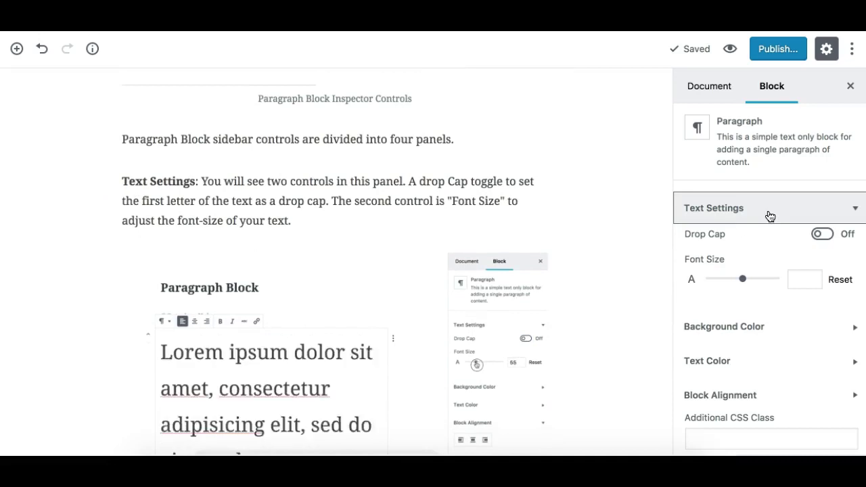
{"action": "left_click", "coordinate": [331, 183]}
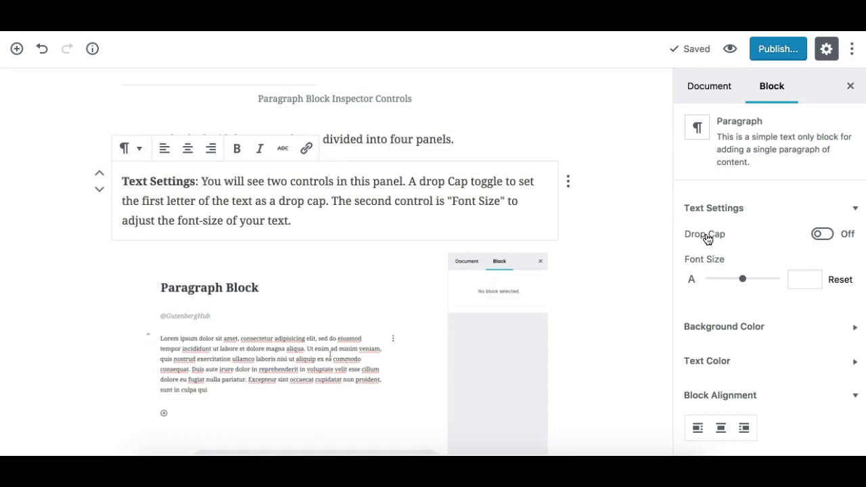
- Toggle drop cap on and off, set font size 30, reset it, and collapse Text Settings
{"action": "left_click", "coordinate": [823, 234]}
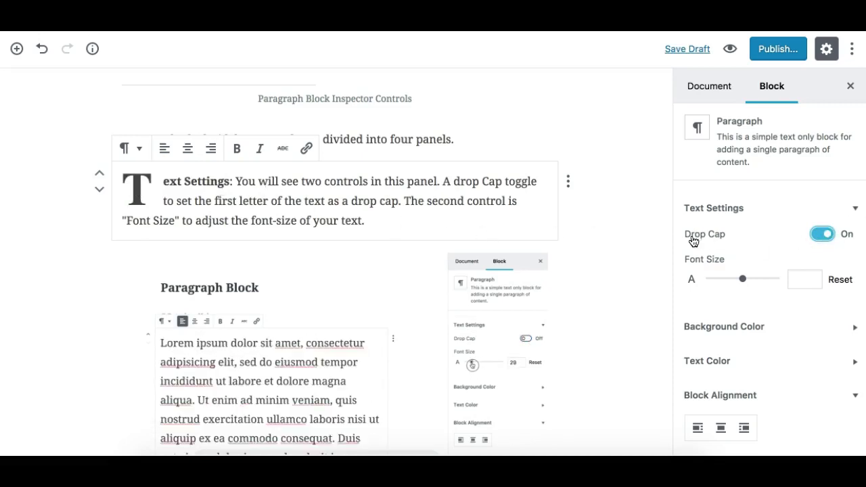
{"action": "left_click", "coordinate": [824, 235]}
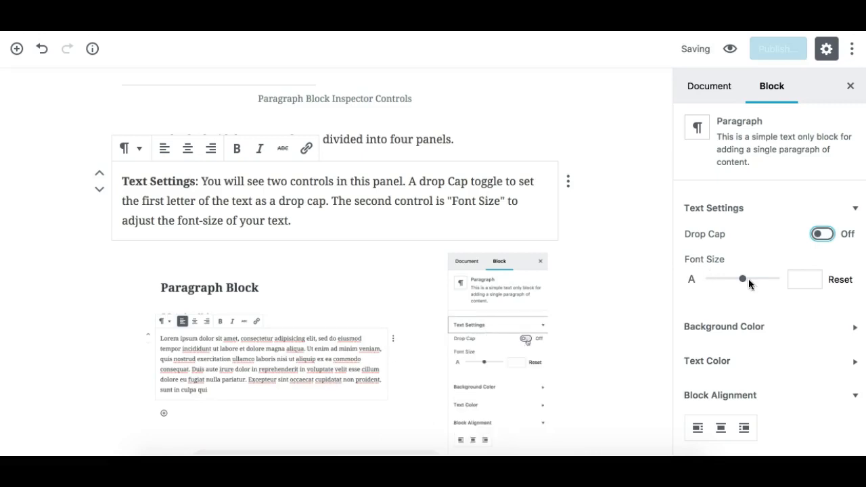
{"action": "left_click_drag", "start_coordinate": [743, 280], "coordinate": [719, 282]}
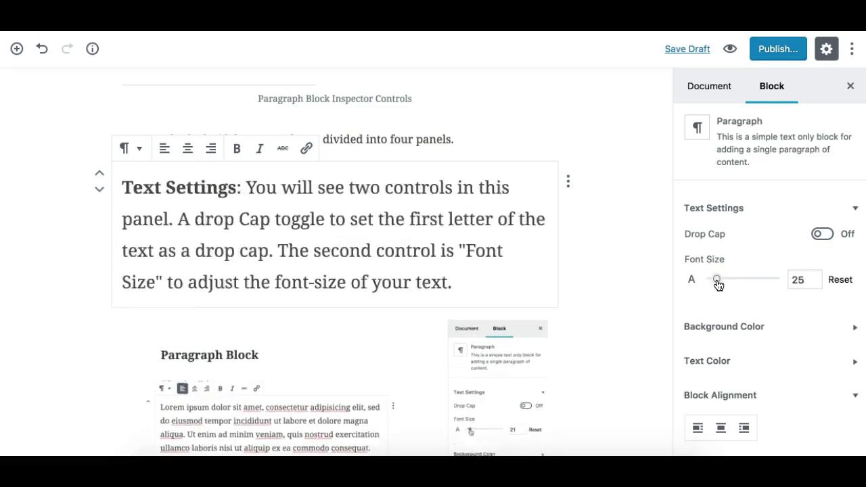
{"action": "double_click", "coordinate": [800, 281]}
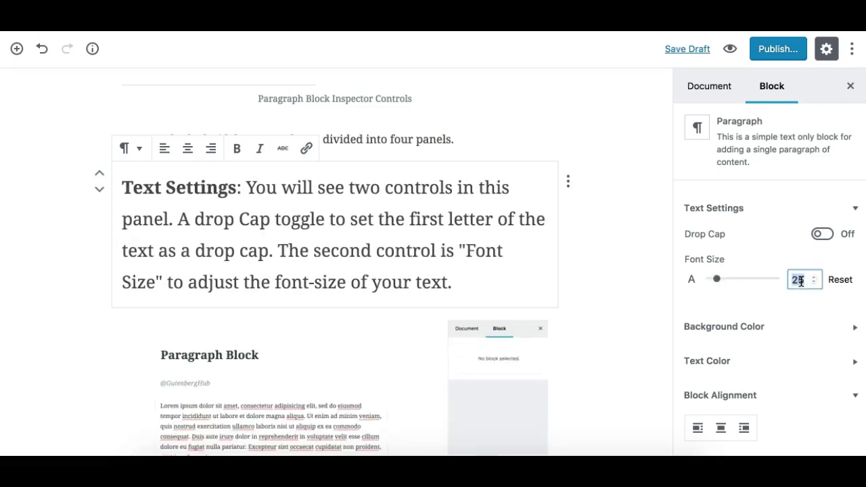
{"action": "type", "text": "30"}
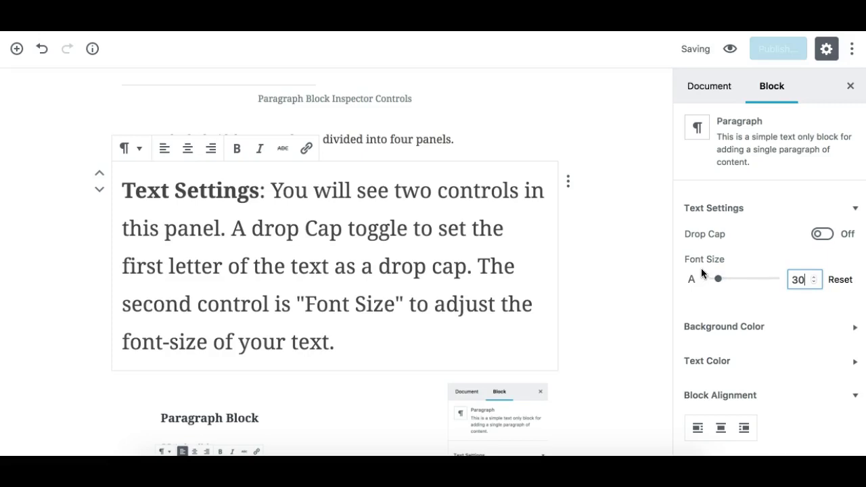
{"action": "left_click", "coordinate": [839, 282]}
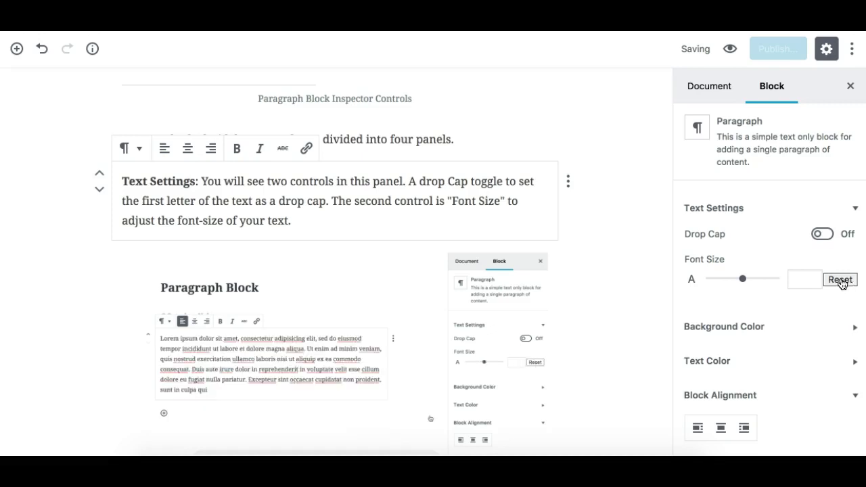
{"action": "left_click", "coordinate": [770, 208]}
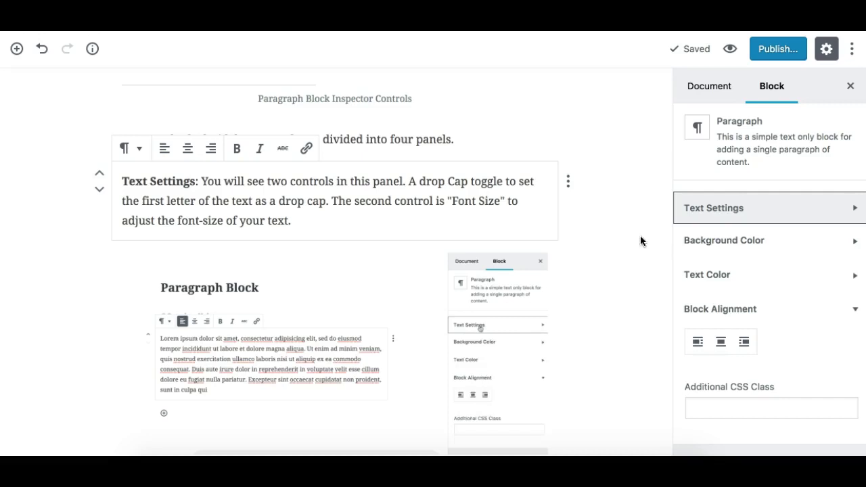
{"action": "scroll", "coordinate": [601, 286], "scroll_direction": "down", "scroll_amount": 6}
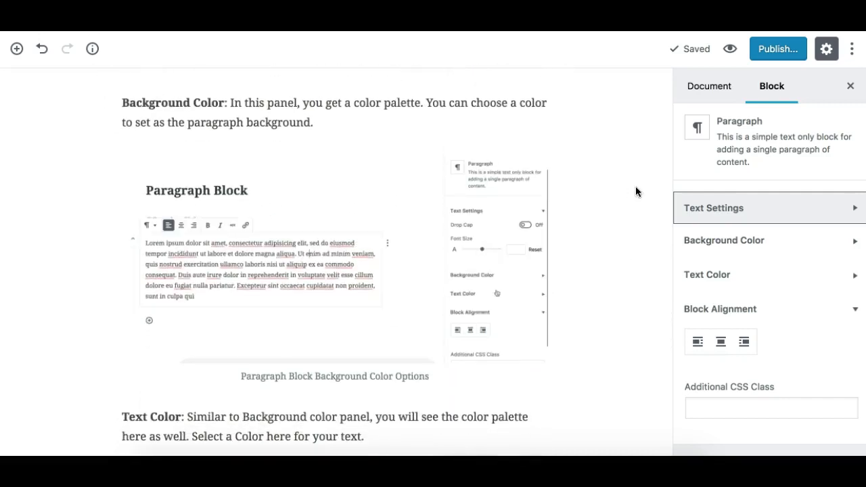
- Select the Background Color paragraph and expand its Background Color palette
{"action": "left_click", "coordinate": [734, 244]}
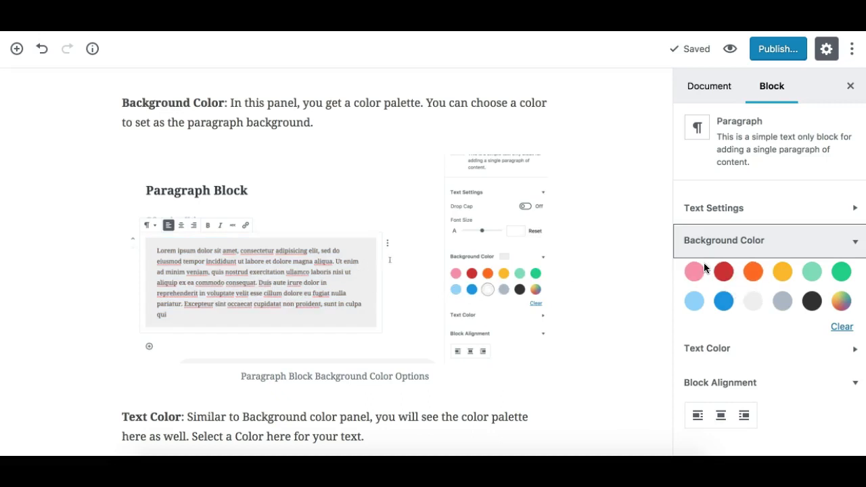
{"action": "left_click", "coordinate": [372, 108]}
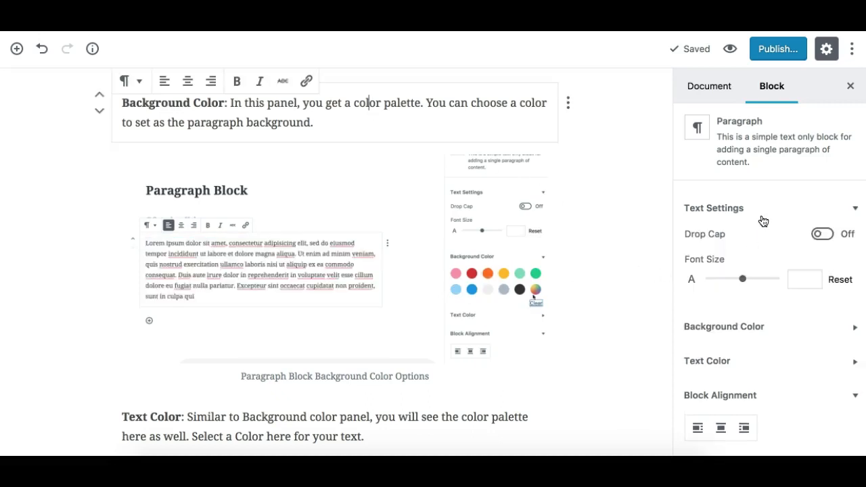
{"action": "left_click", "coordinate": [763, 221]}
{"action": "left_click", "coordinate": [760, 243]}
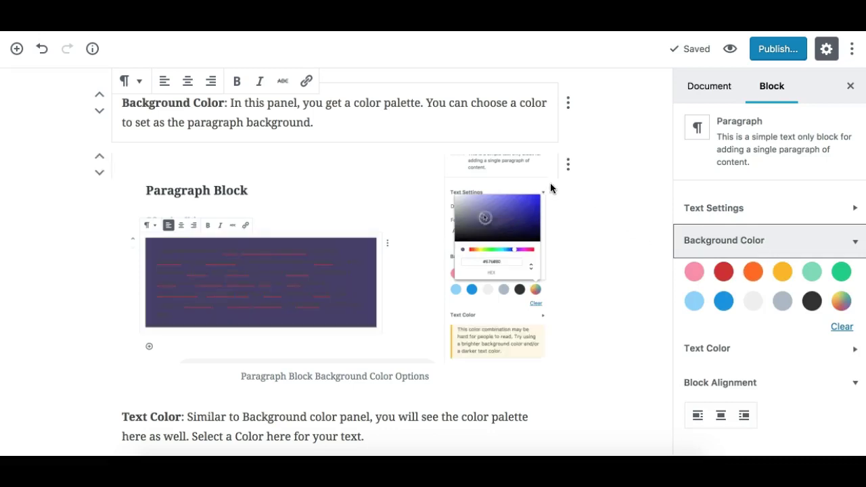
{"action": "scroll", "coordinate": [383, 144], "scroll_direction": "up", "scroll_amount": 1}
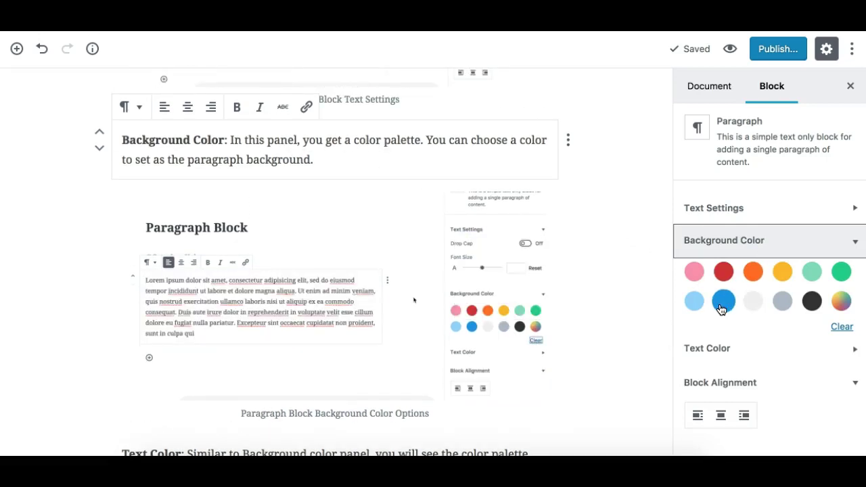
- Try light grey, blue and light blue backgrounds, settling on blue
{"action": "left_click", "coordinate": [754, 301]}
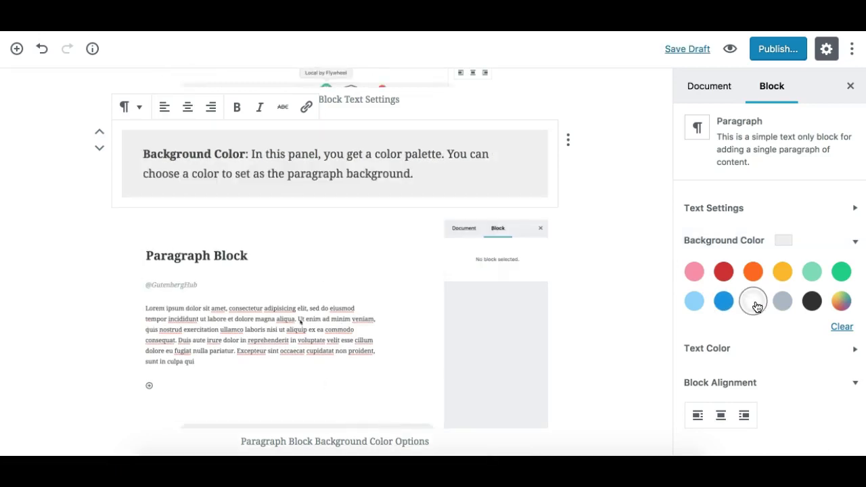
{"action": "left_click", "coordinate": [725, 308]}
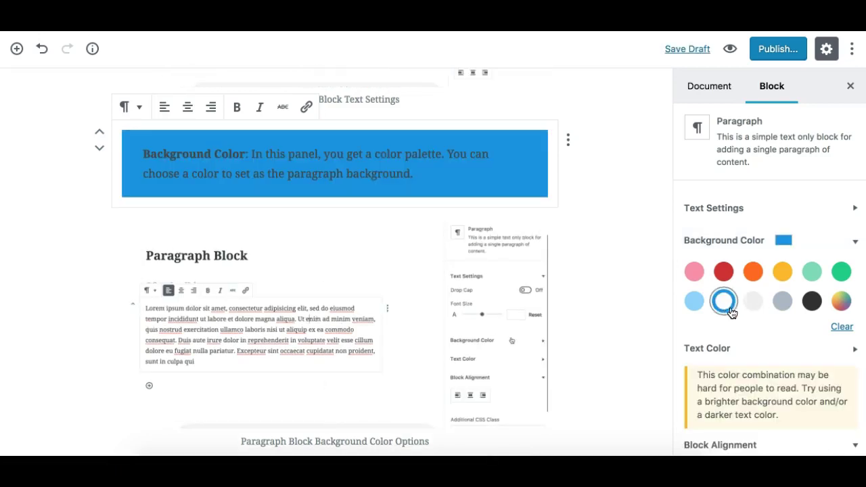
{"action": "left_click", "coordinate": [695, 301]}
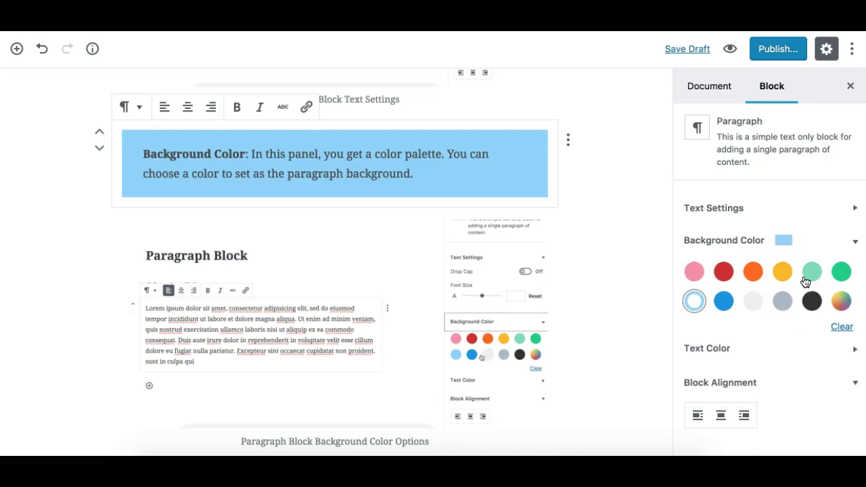
{"action": "left_click", "coordinate": [752, 303]}
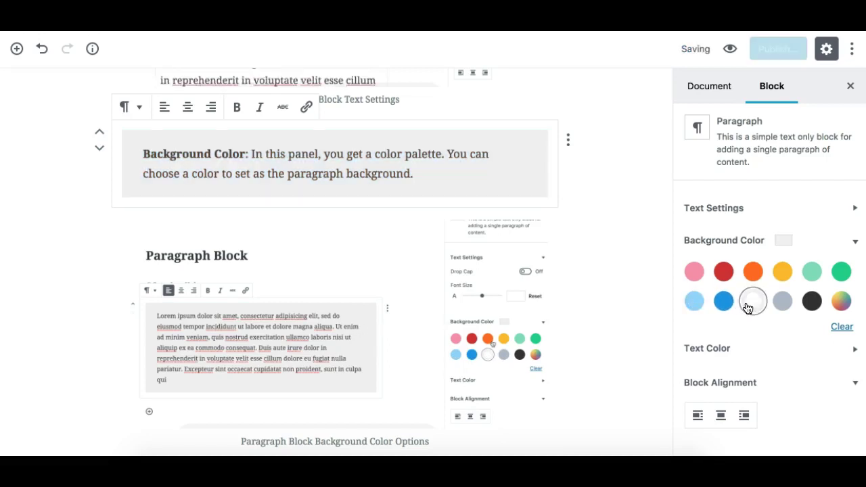
{"action": "left_click", "coordinate": [724, 302]}
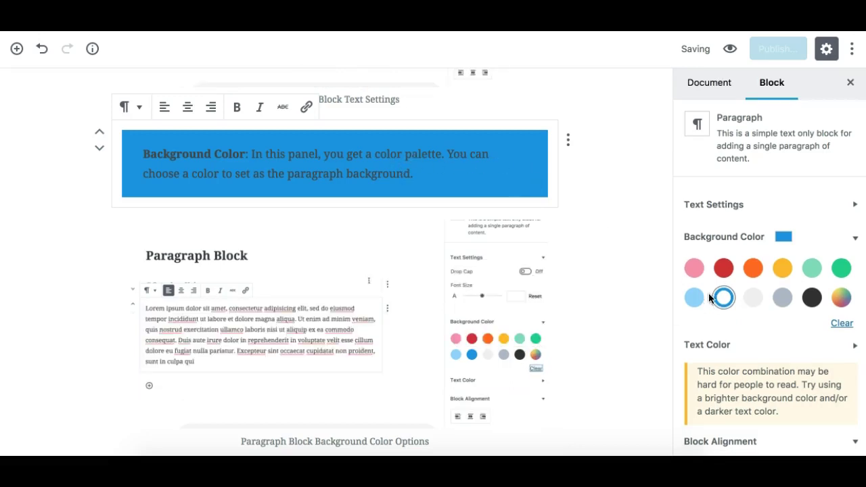
{"action": "scroll", "coordinate": [731, 296], "scroll_direction": "down", "scroll_amount": 2}
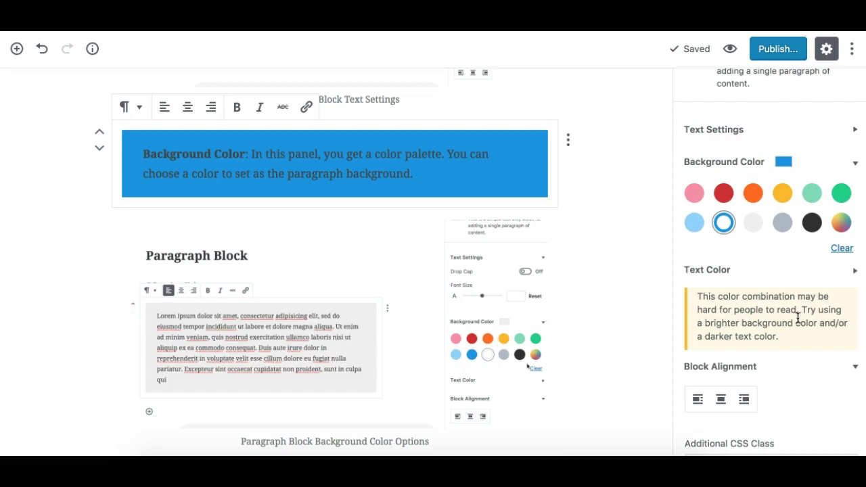
- Try a light grey and then a custom teal background, then clear the background colour
{"action": "left_click", "coordinate": [752, 226]}
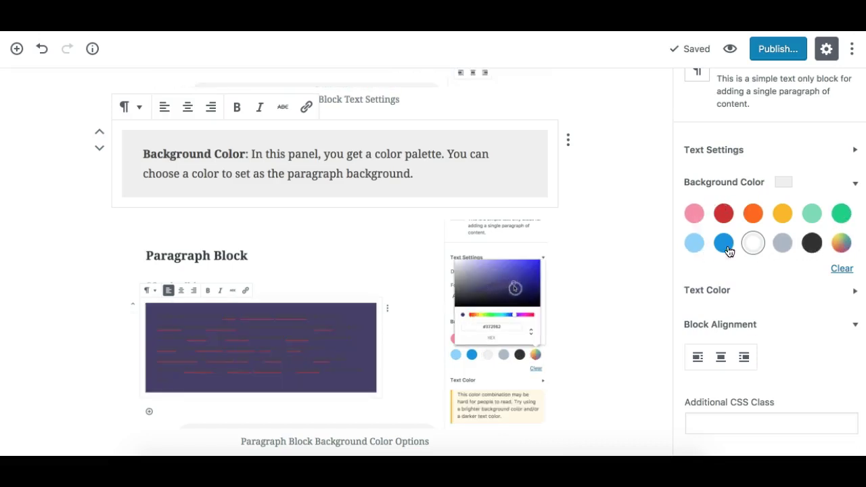
{"action": "left_click", "coordinate": [842, 245]}
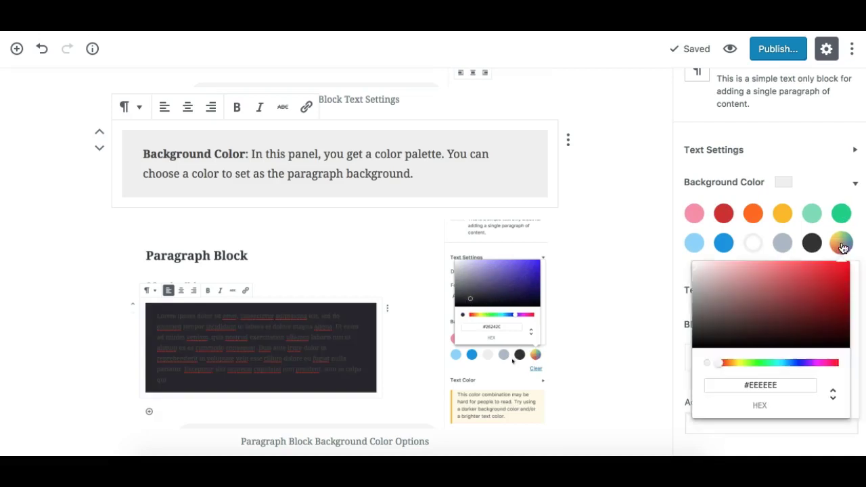
{"action": "left_click_drag", "start_coordinate": [723, 362], "coordinate": [781, 367]}
{"action": "left_click_drag", "start_coordinate": [779, 331], "coordinate": [847, 259]}
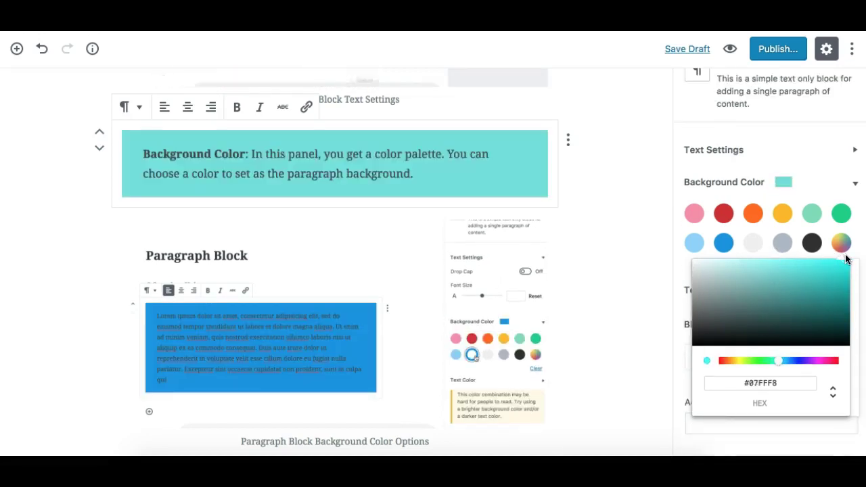
{"action": "left_click", "coordinate": [843, 244]}
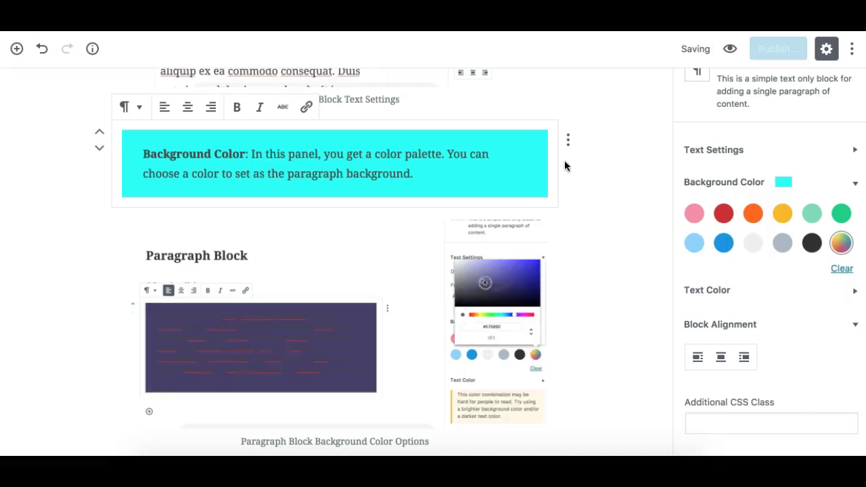
{"action": "left_click", "coordinate": [852, 273]}
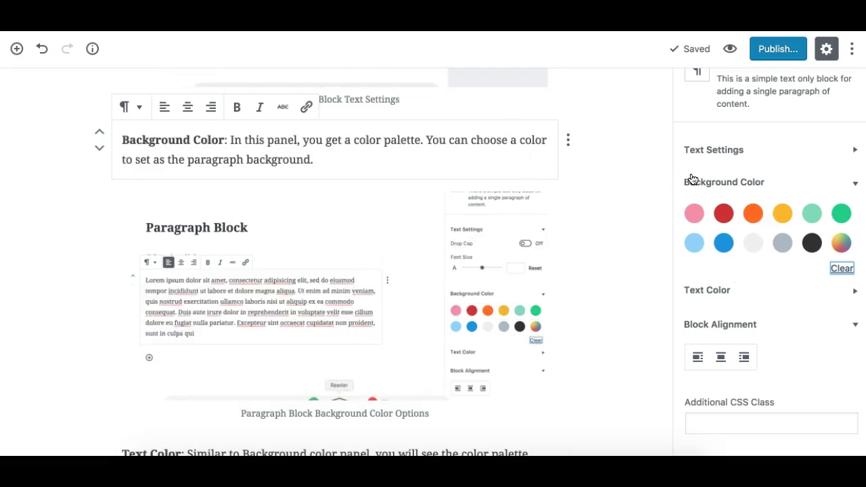
- Collapse Background Color and try a near-white custom text colour
{"action": "left_click", "coordinate": [756, 182]}
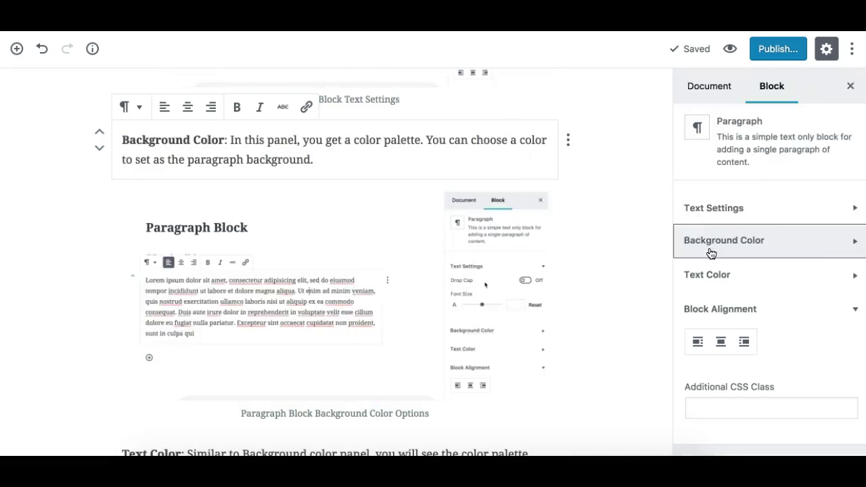
{"action": "left_click", "coordinate": [712, 275]}
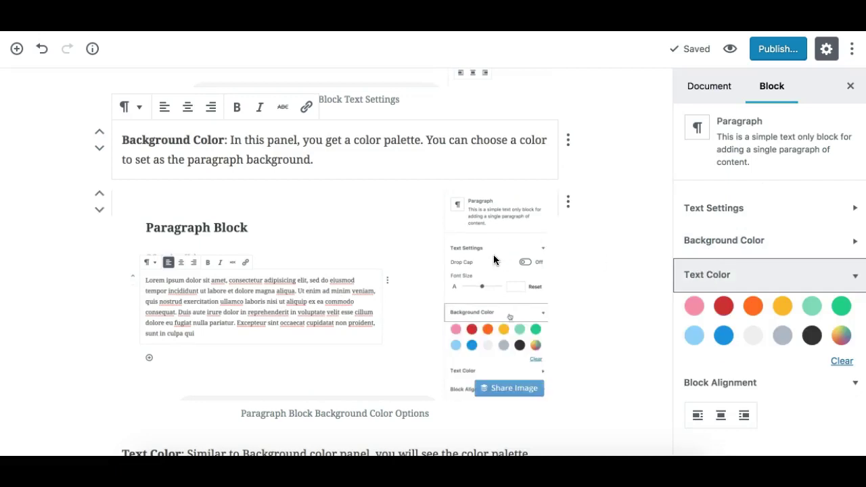
{"action": "scroll", "coordinate": [493, 257], "scroll_direction": "down", "scroll_amount": 5}
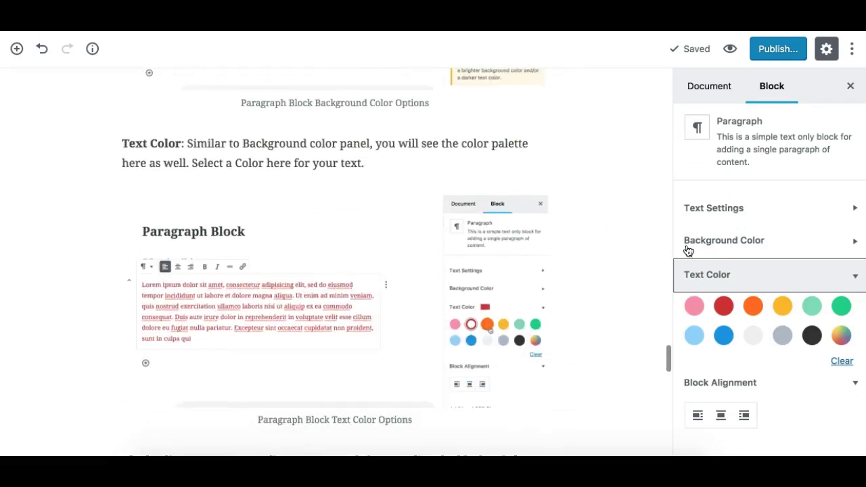
{"action": "left_click", "coordinate": [843, 339]}
{"action": "left_click_drag", "start_coordinate": [761, 202], "coordinate": [762, 206]}
{"action": "left_click_drag", "start_coordinate": [709, 191], "coordinate": [747, 193]}
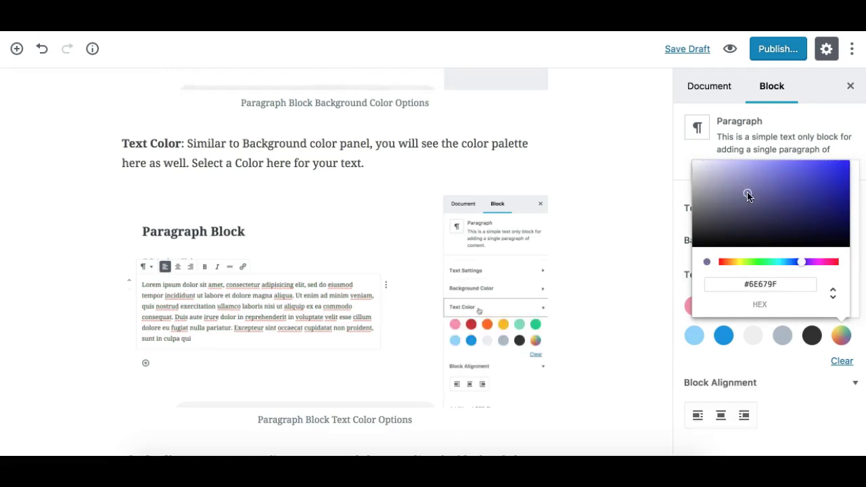
{"action": "left_click", "coordinate": [839, 362]}
- On the Text Color paragraph, try light grey, grey and black text, then clear it
{"action": "left_click", "coordinate": [377, 147]}
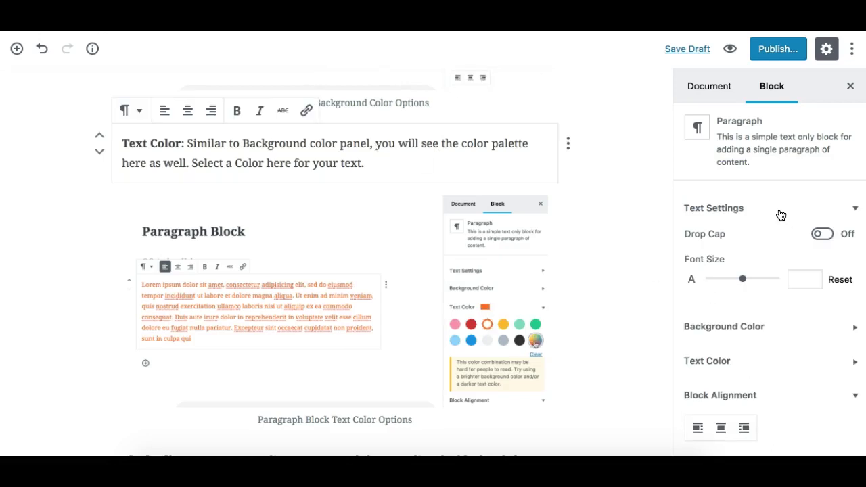
{"action": "left_click", "coordinate": [779, 209]}
{"action": "left_click", "coordinate": [755, 284]}
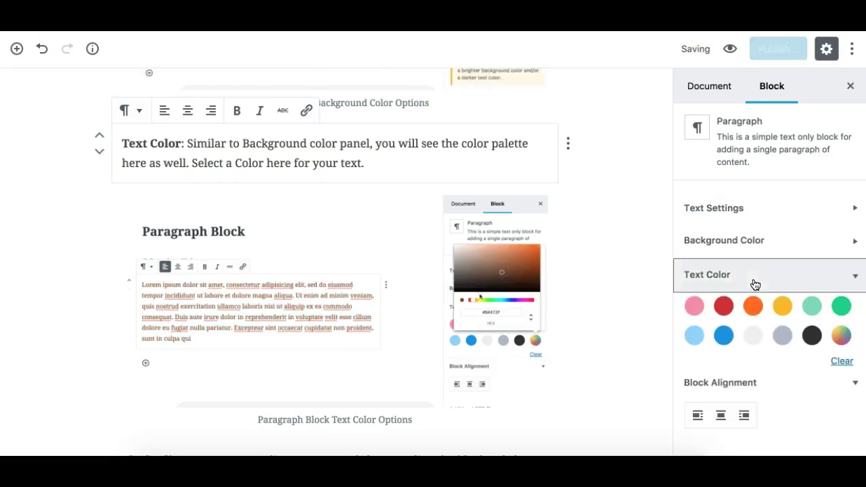
{"action": "left_click", "coordinate": [754, 339]}
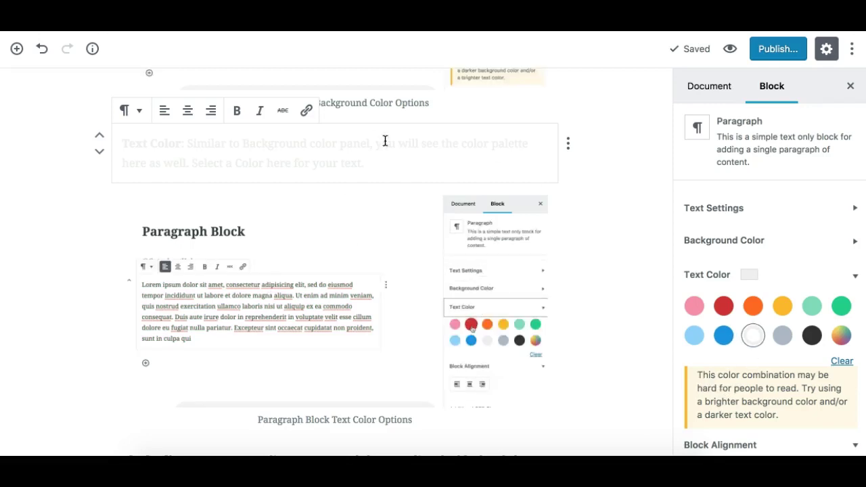
{"action": "scroll", "coordinate": [754, 394], "scroll_direction": "down", "scroll_amount": 3}
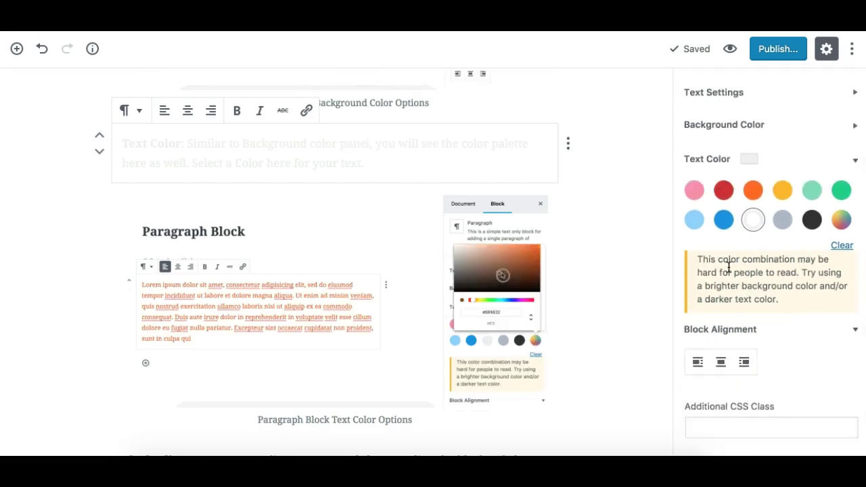
{"action": "left_click", "coordinate": [782, 220]}
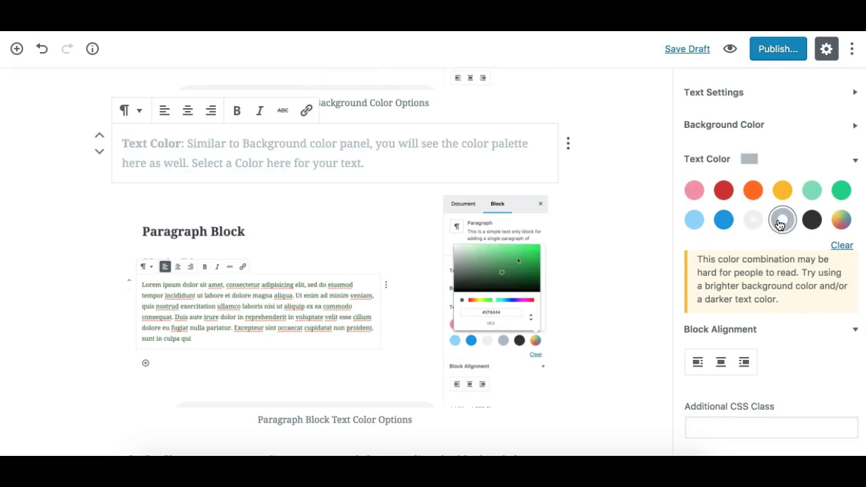
{"action": "left_click", "coordinate": [811, 221]}
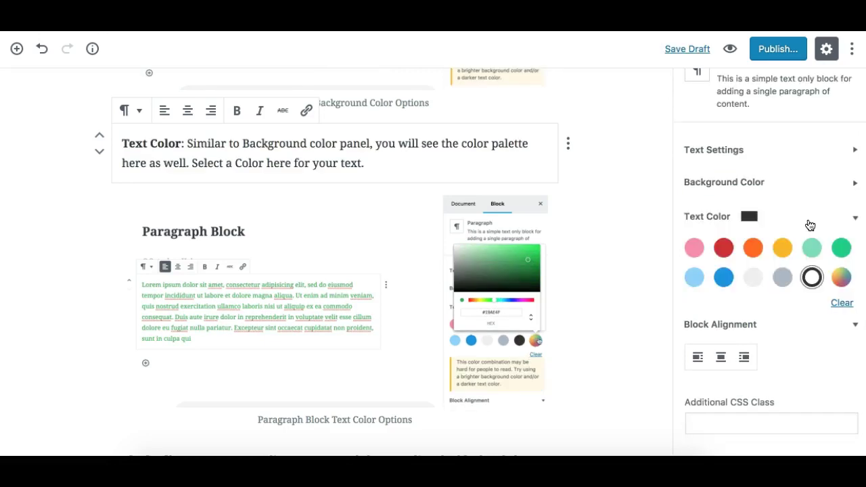
{"action": "left_click", "coordinate": [843, 304]}
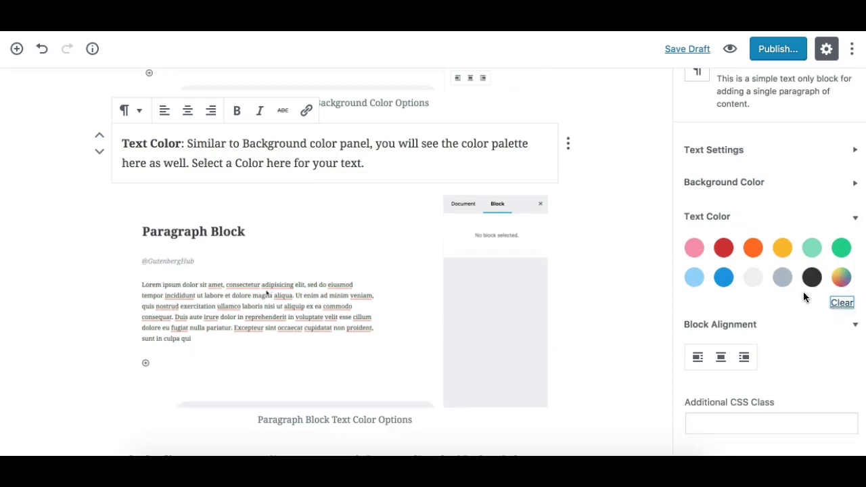
{"action": "left_click", "coordinate": [725, 222]}
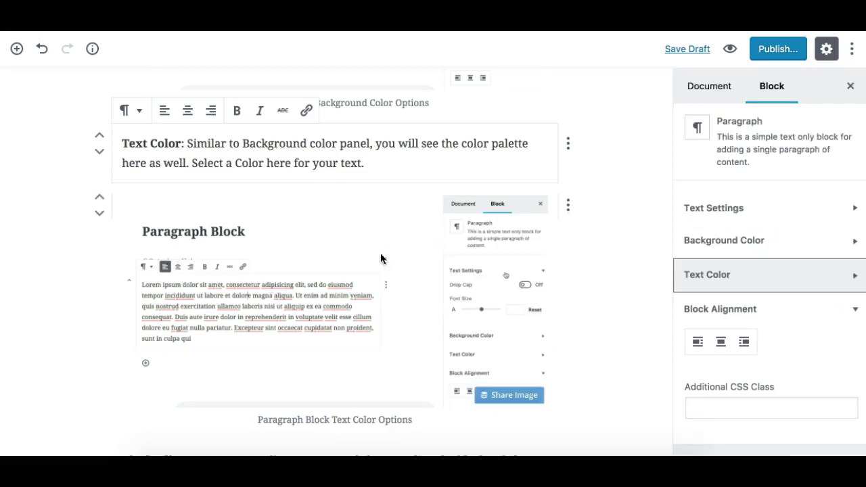
{"action": "scroll", "coordinate": [346, 293], "scroll_direction": "down", "scroll_amount": 2}
- Select the Block Alignment paragraph and try centre, right, then left text alignment
{"action": "scroll", "coordinate": [346, 292], "scroll_direction": "down", "scroll_amount": 5}
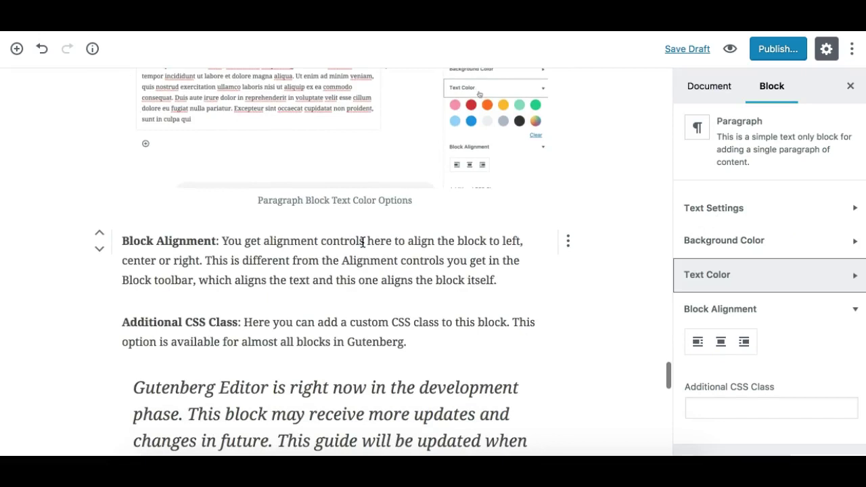
{"action": "left_click", "coordinate": [366, 241]}
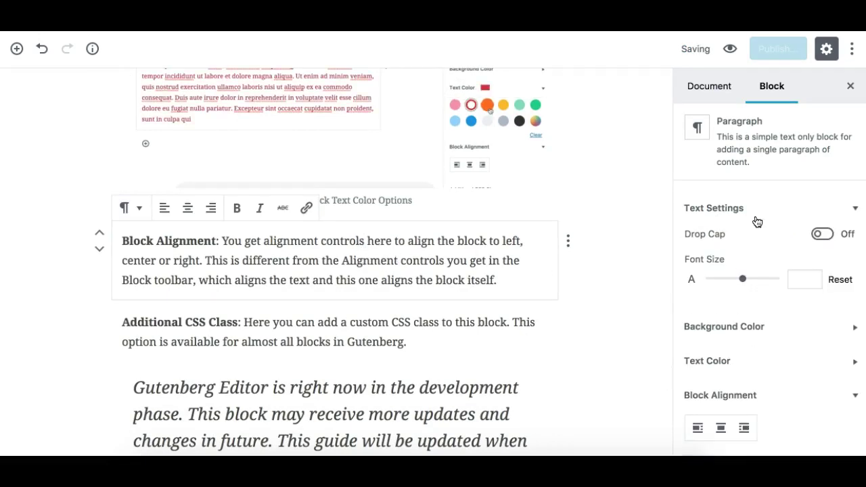
{"action": "left_click", "coordinate": [781, 213]}
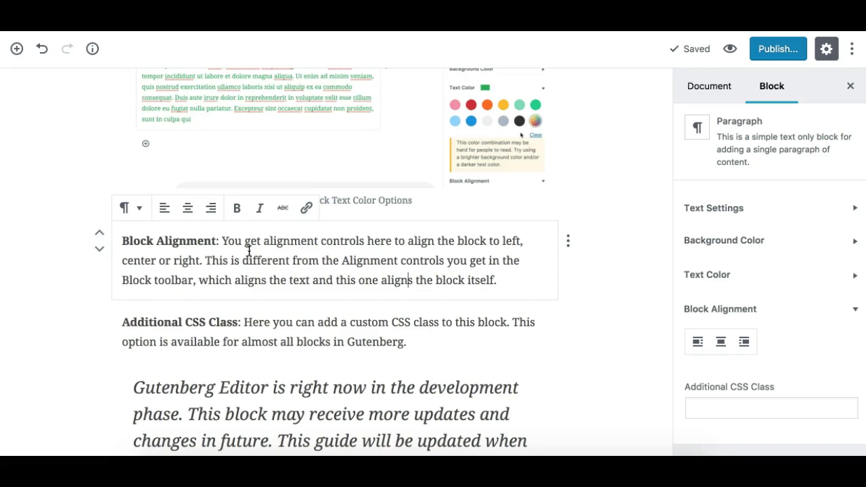
{"action": "left_click", "coordinate": [188, 208]}
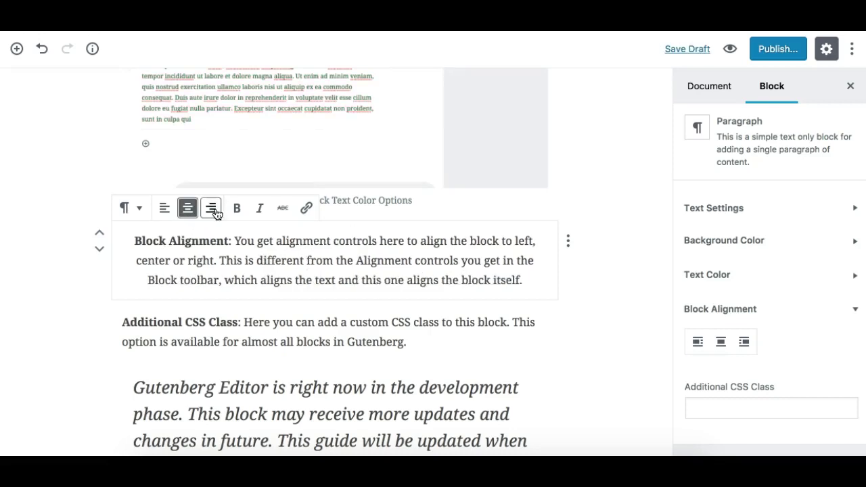
{"action": "left_click", "coordinate": [211, 208]}
{"action": "left_click", "coordinate": [164, 209]}
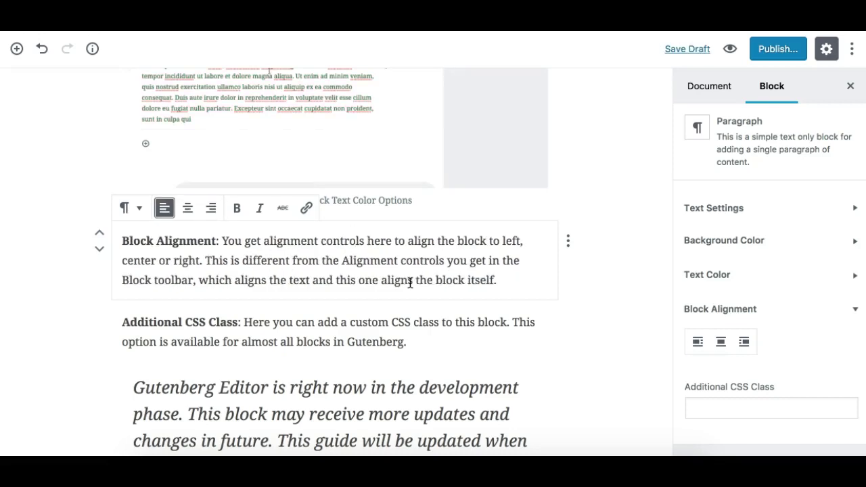
- Set the paragraph's block alignment to centre, then right, and collapse Block Alignment
{"action": "left_click", "coordinate": [722, 344]}
{"action": "left_click", "coordinate": [744, 343]}
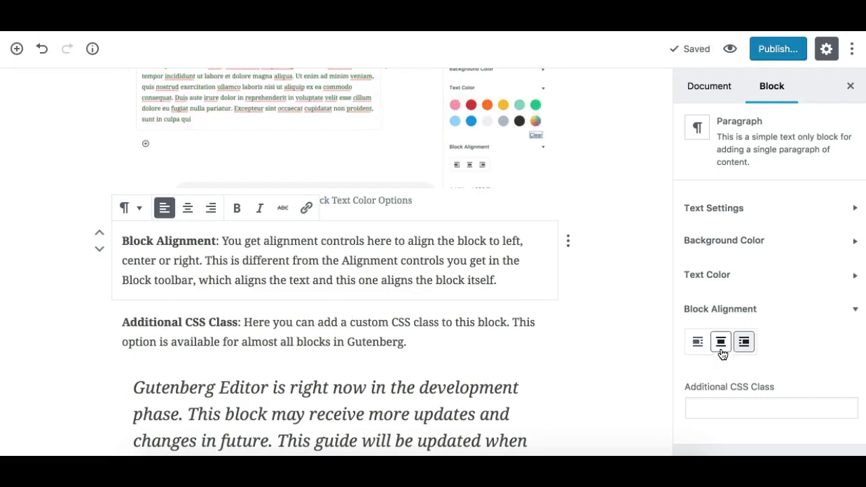
{"action": "left_click", "coordinate": [803, 309]}
{"action": "left_click", "coordinate": [705, 352]}
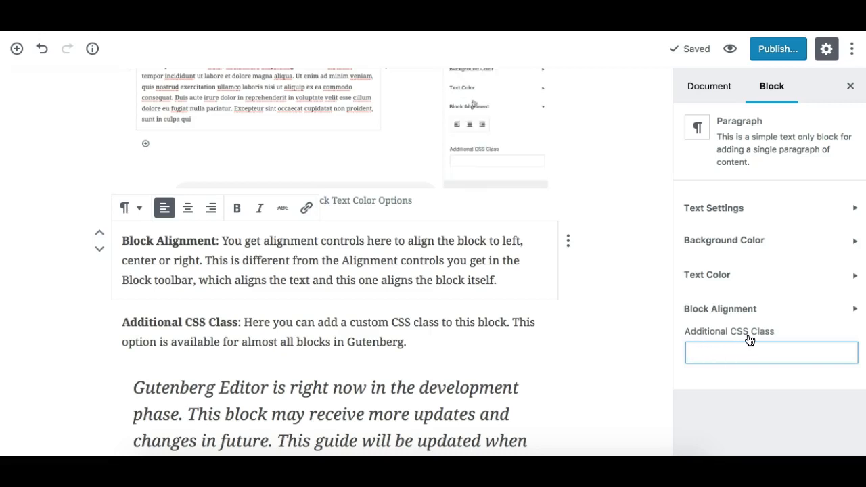
{"action": "type", "text": "my-custom"}
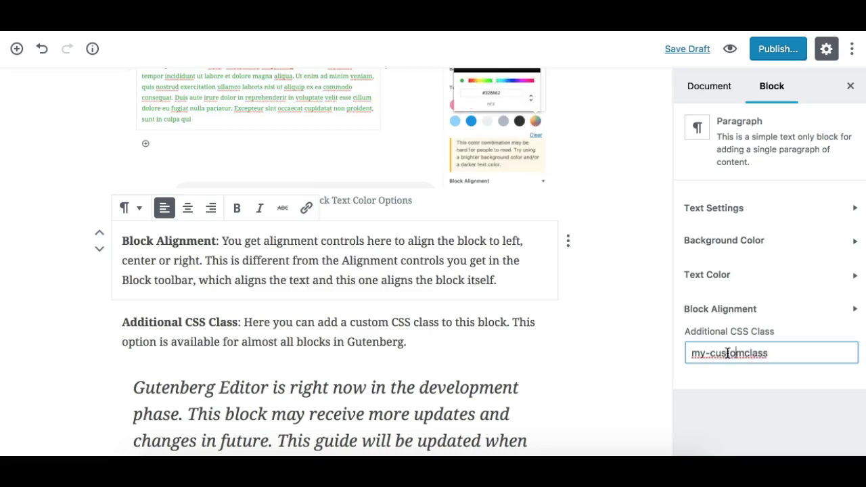
{"action": "type", "text": "-"}
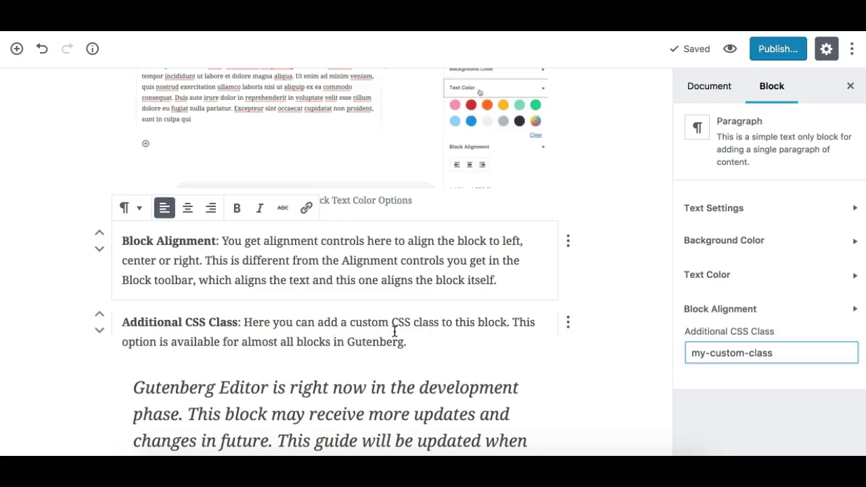
{"action": "double_click", "coordinate": [729, 354]}
{"action": "triple_click", "coordinate": [730, 355]}
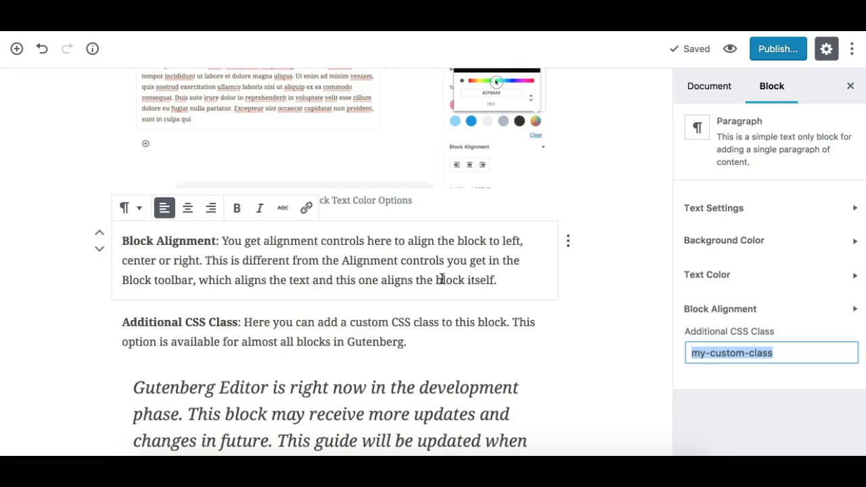
{"action": "triple_click", "coordinate": [725, 353]}
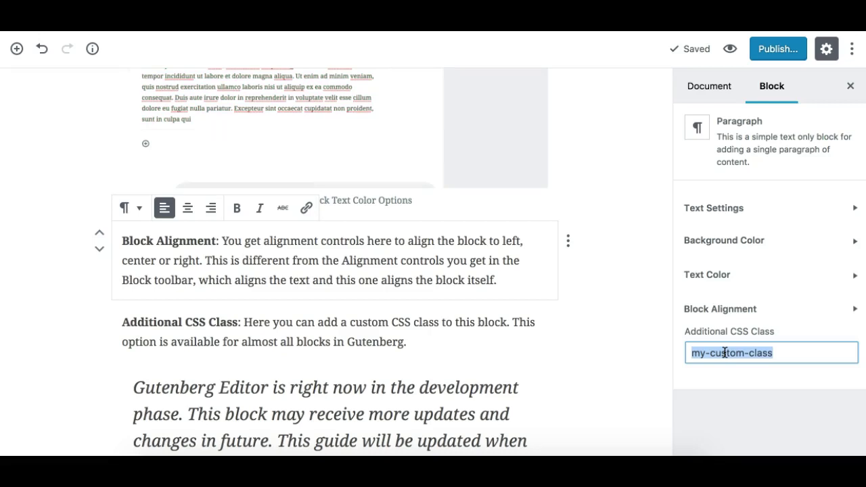
{"action": "key", "text": "BackSpace"}
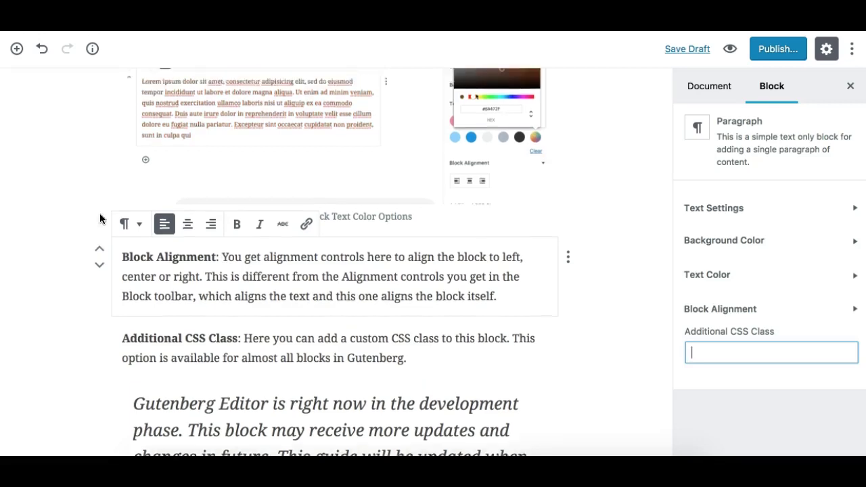
- Scroll the post down to the closing italic paragraph just above the Yoast SEO panel
{"action": "scroll", "coordinate": [100, 218], "scroll_direction": "up", "scroll_amount": 5}
{"action": "scroll", "coordinate": [100, 219], "scroll_direction": "down", "scroll_amount": 5}
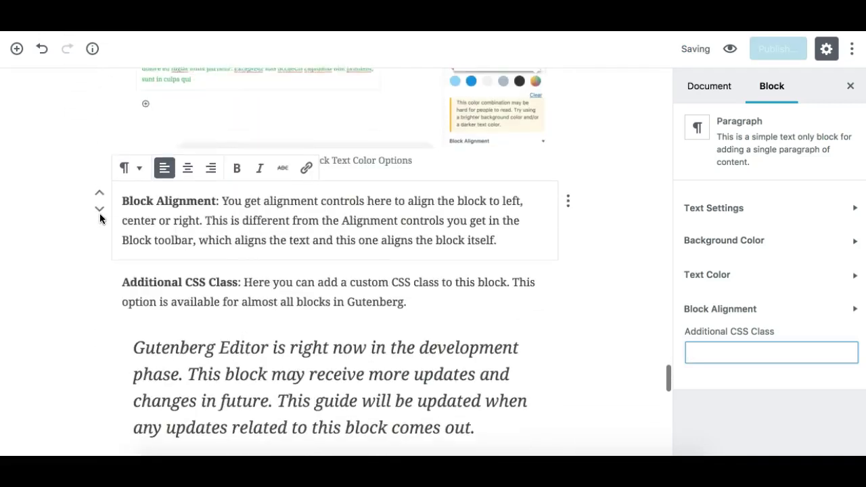
{"action": "scroll", "coordinate": [201, 233], "scroll_direction": "down", "scroll_amount": 2}
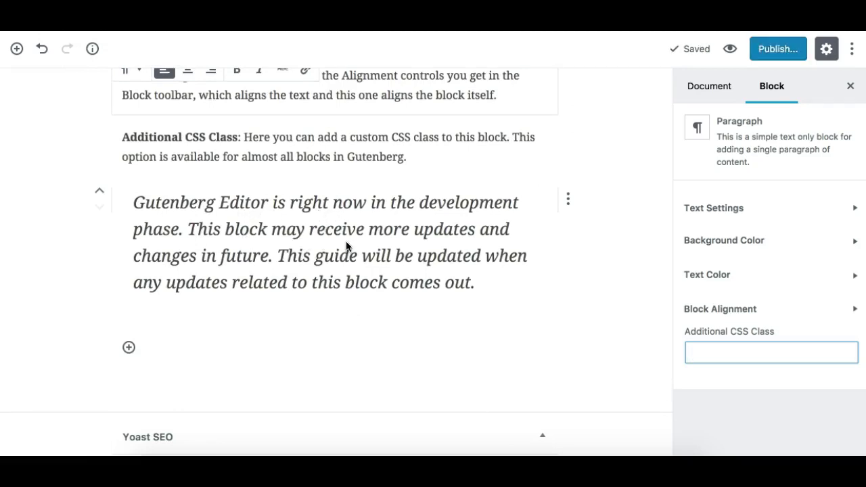
{"action": "scroll", "coordinate": [384, 218], "scroll_direction": "up", "scroll_amount": 3}
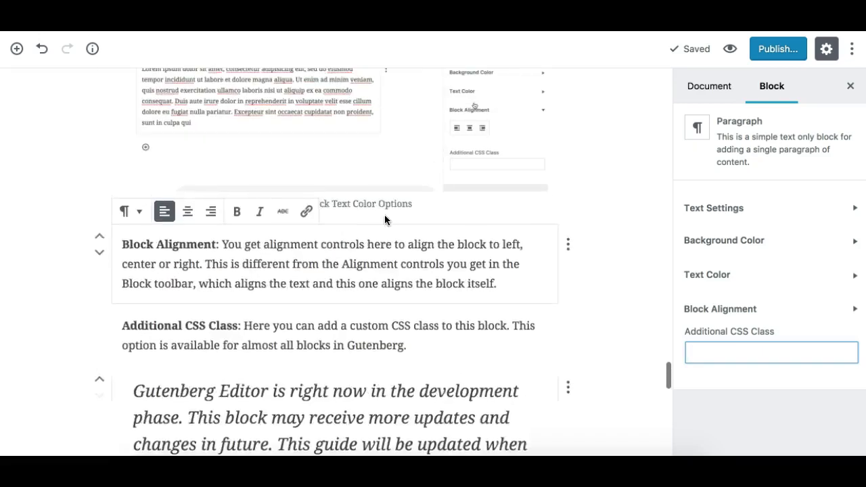
{"action": "scroll", "coordinate": [384, 218], "scroll_direction": "down", "scroll_amount": 3}
{"action": "scroll", "coordinate": [385, 215], "scroll_direction": "down", "scroll_amount": 1}
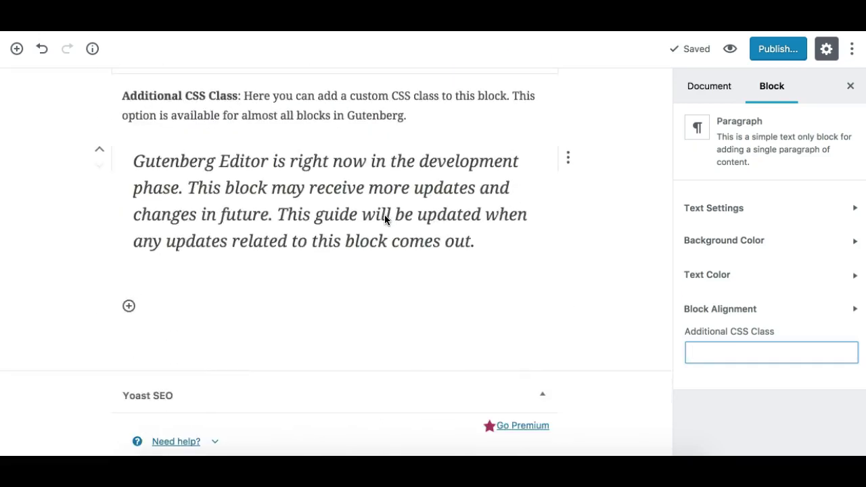